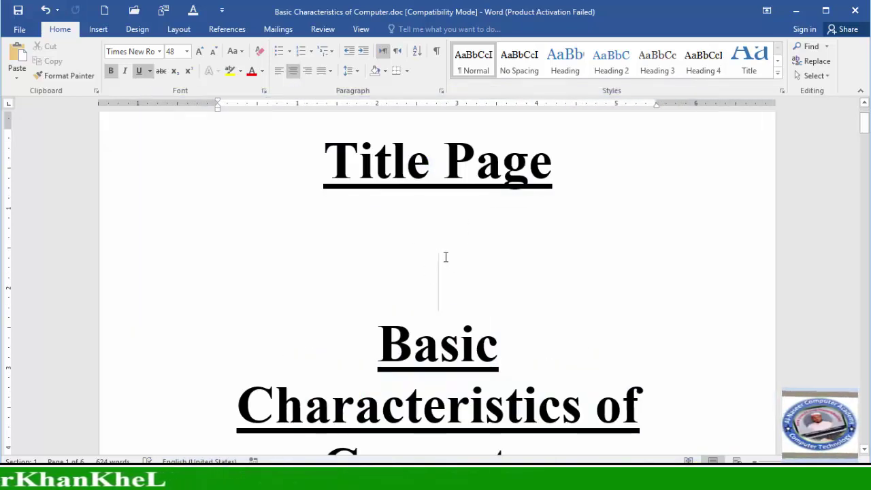
- Scroll past the title page and Contents to page 3 and click into the '1. Speed:' paragraph
{"action": "scroll", "coordinate": [445, 257], "scroll_direction": "down", "scroll_amount": 1}
{"action": "scroll", "coordinate": [446, 257], "scroll_direction": "down", "scroll_amount": 1}
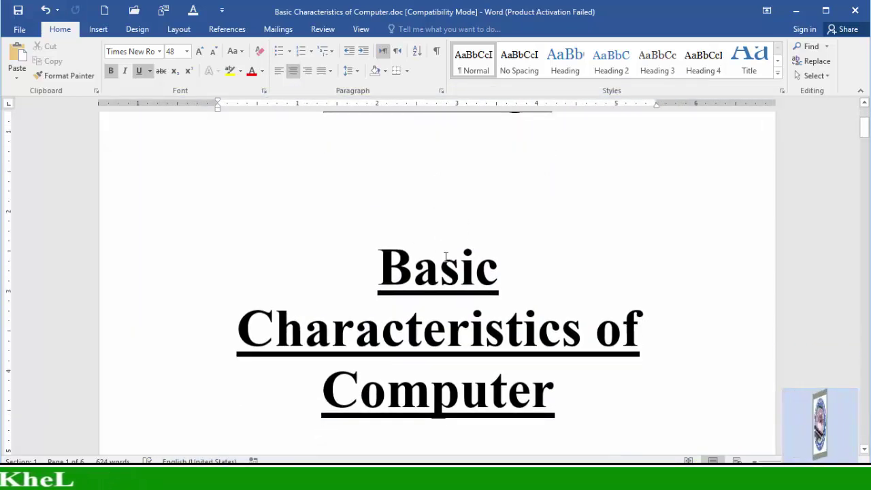
{"action": "scroll", "coordinate": [446, 257], "scroll_direction": "down", "scroll_amount": 1}
{"action": "scroll", "coordinate": [445, 257], "scroll_direction": "up", "scroll_amount": 1}
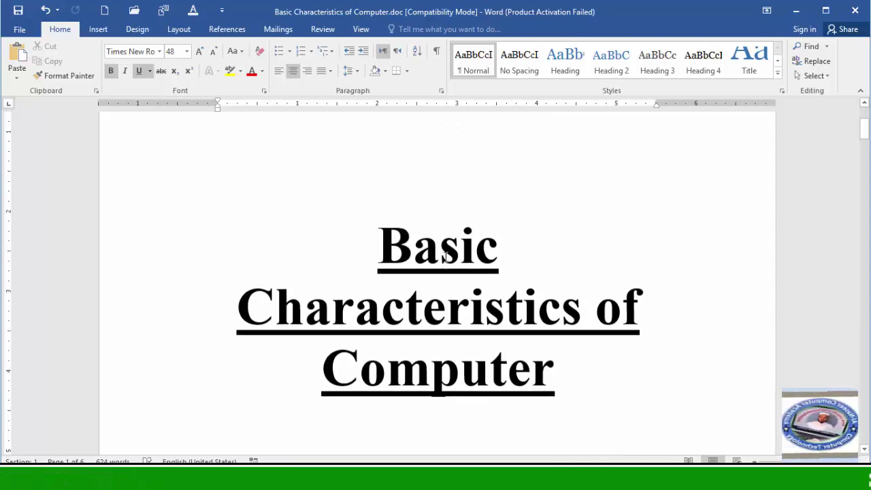
{"action": "scroll", "coordinate": [445, 257], "scroll_direction": "up", "scroll_amount": 2}
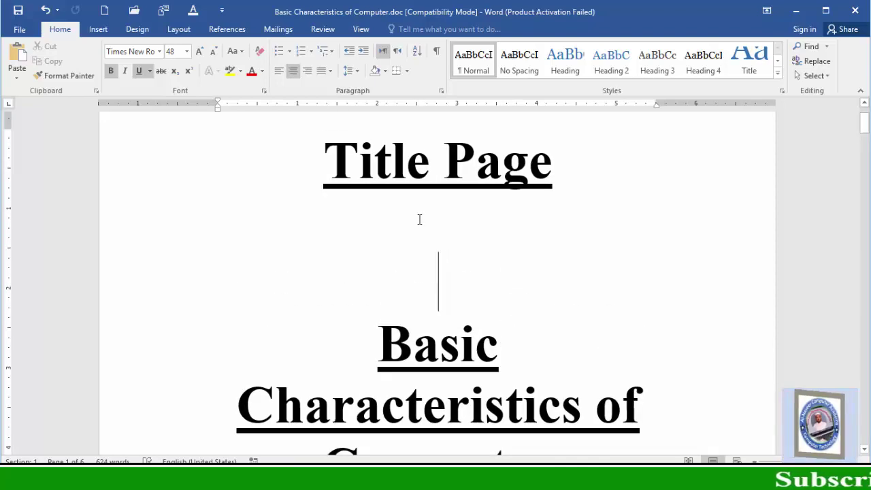
{"action": "scroll", "coordinate": [435, 258], "scroll_direction": "down", "scroll_amount": 4}
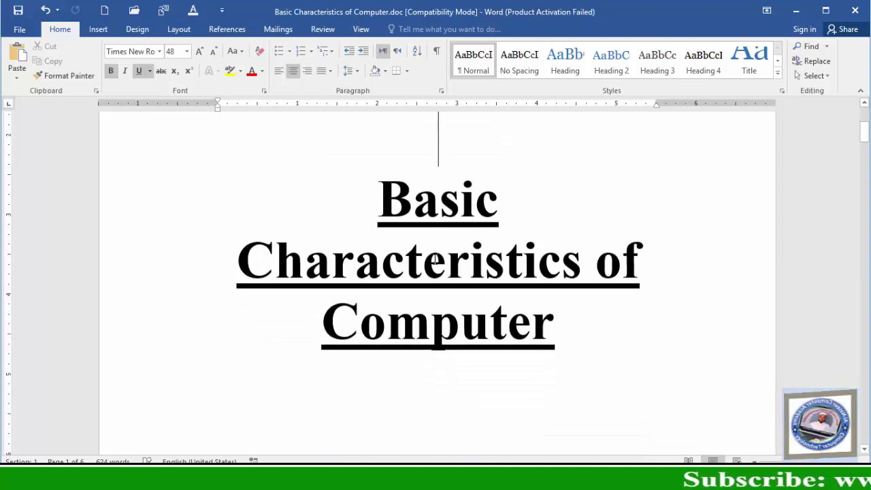
{"action": "scroll", "coordinate": [435, 258], "scroll_direction": "down", "scroll_amount": 4}
{"action": "scroll", "coordinate": [434, 258], "scroll_direction": "down", "scroll_amount": 3}
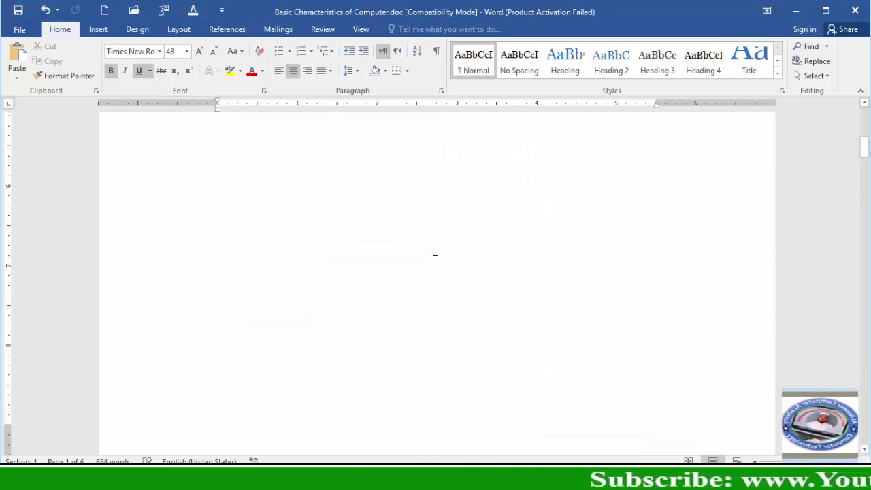
{"action": "scroll", "coordinate": [434, 258], "scroll_direction": "down", "scroll_amount": 3}
{"action": "scroll", "coordinate": [435, 258], "scroll_direction": "down", "scroll_amount": 6}
{"action": "scroll", "coordinate": [433, 259], "scroll_direction": "down", "scroll_amount": 4}
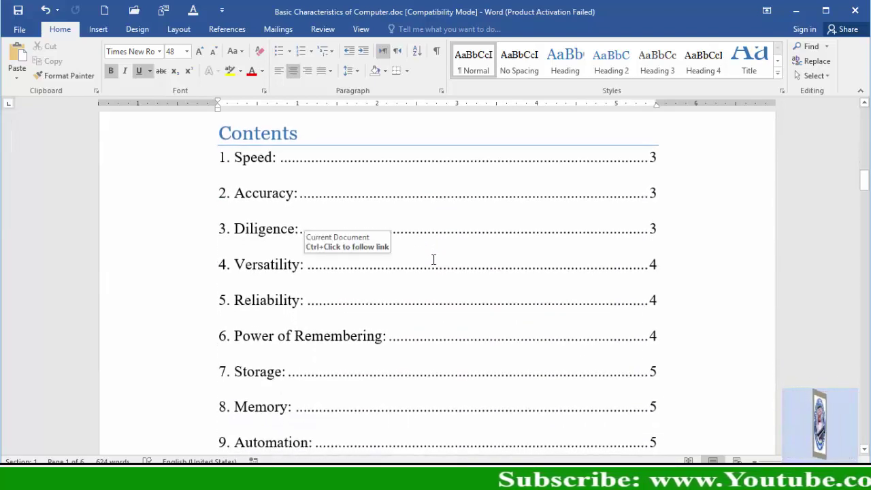
{"action": "scroll", "coordinate": [434, 259], "scroll_direction": "up", "scroll_amount": 2}
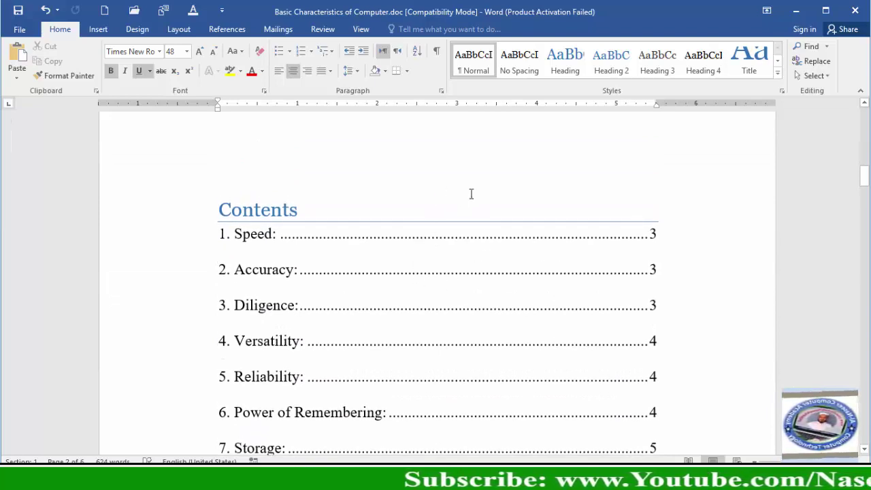
{"action": "scroll", "coordinate": [451, 286], "scroll_direction": "down", "scroll_amount": 5}
{"action": "scroll", "coordinate": [451, 286], "scroll_direction": "down", "scroll_amount": 4}
{"action": "scroll", "coordinate": [451, 283], "scroll_direction": "down", "scroll_amount": 5}
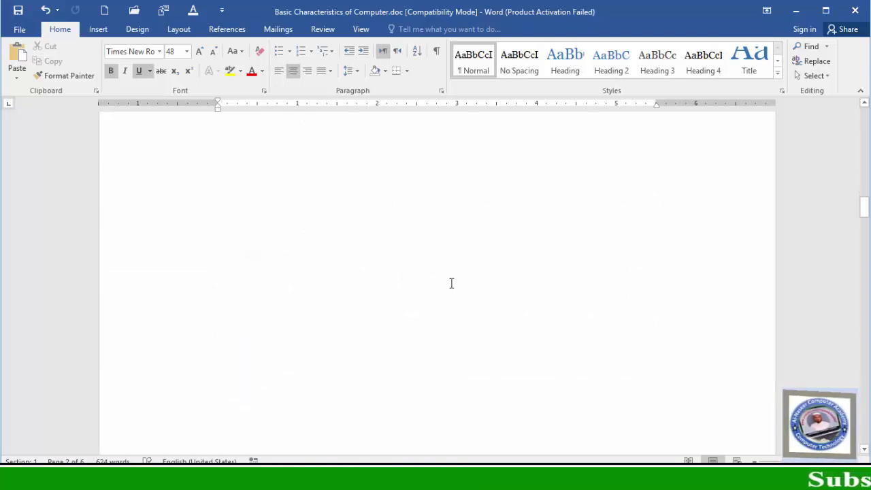
{"action": "scroll", "coordinate": [451, 283], "scroll_direction": "down", "scroll_amount": 3}
{"action": "scroll", "coordinate": [451, 283], "scroll_direction": "down", "scroll_amount": 4}
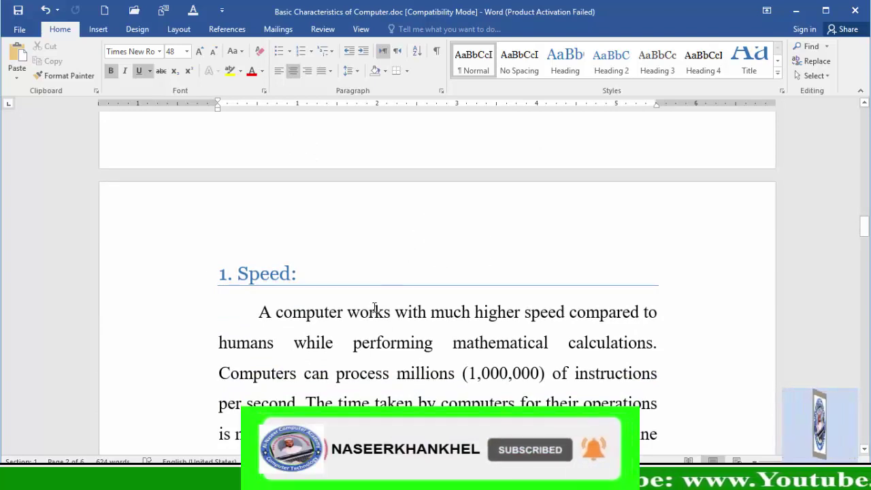
{"action": "scroll", "coordinate": [373, 307], "scroll_direction": "down", "scroll_amount": 1}
{"action": "left_click", "coordinate": [335, 304]}
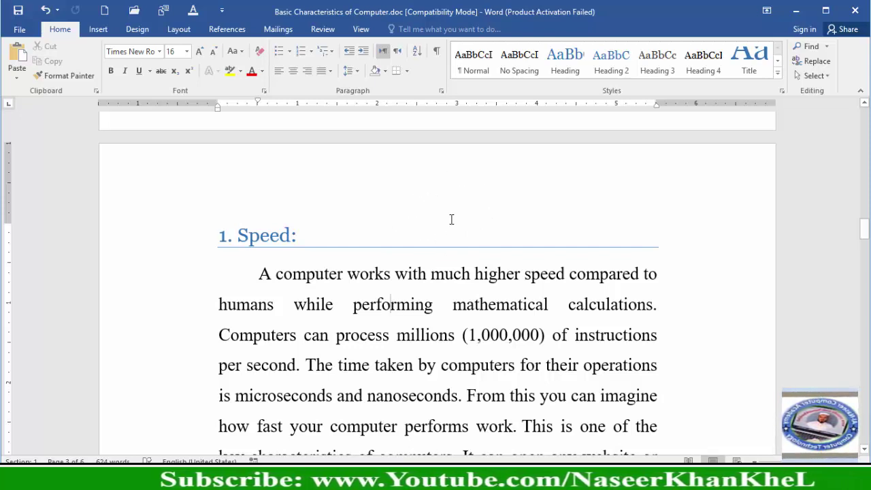
{"action": "scroll", "coordinate": [443, 260], "scroll_direction": "up", "scroll_amount": 1}
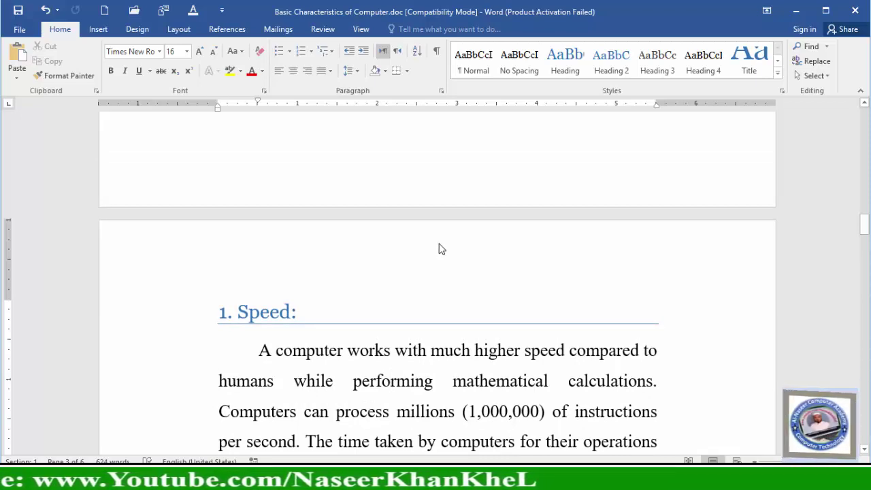
- Put a centred Plain Number 2 page number at the top of page 3's header
{"action": "double_click", "coordinate": [440, 246]}
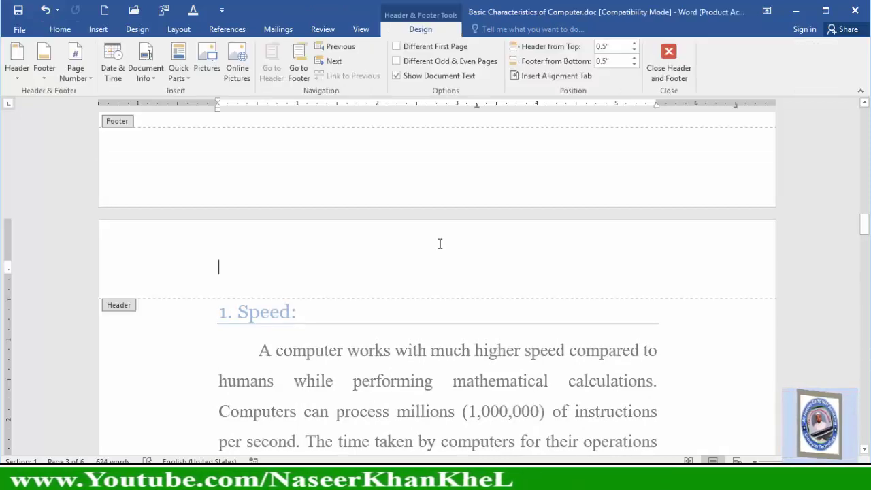
{"action": "left_click", "coordinate": [92, 78]}
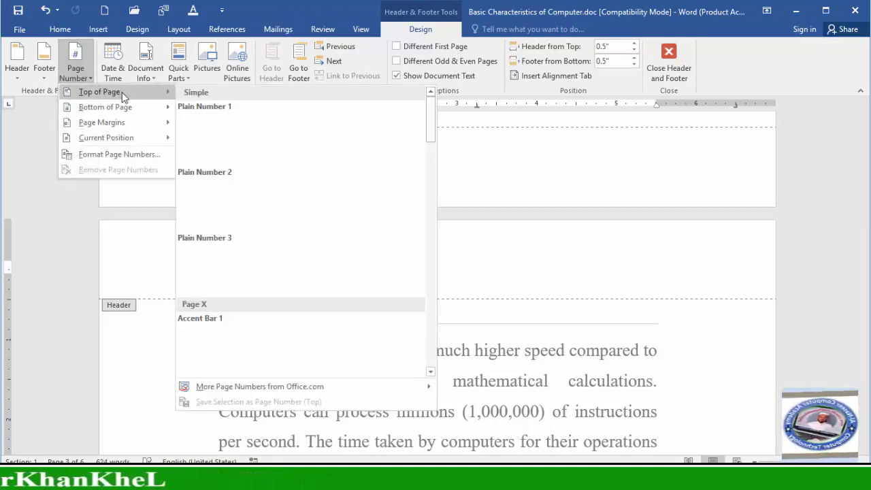
{"action": "mouse_move", "coordinate": [109, 92]}
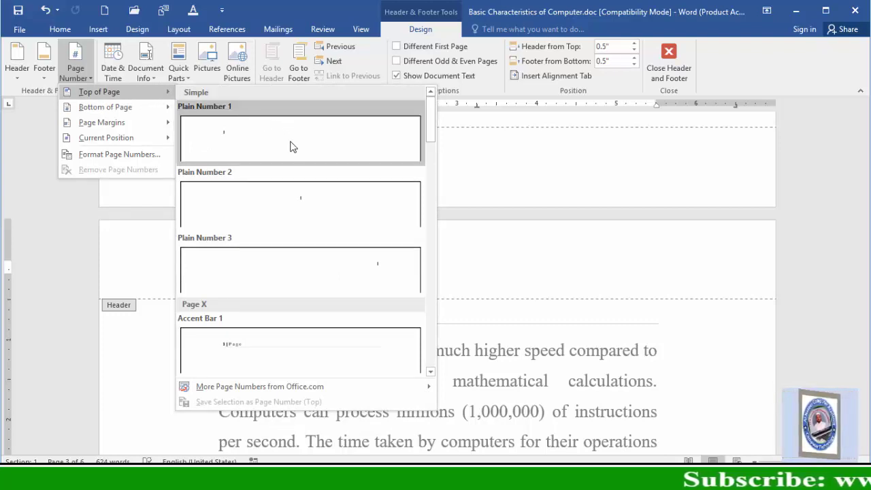
{"action": "left_click", "coordinate": [313, 204]}
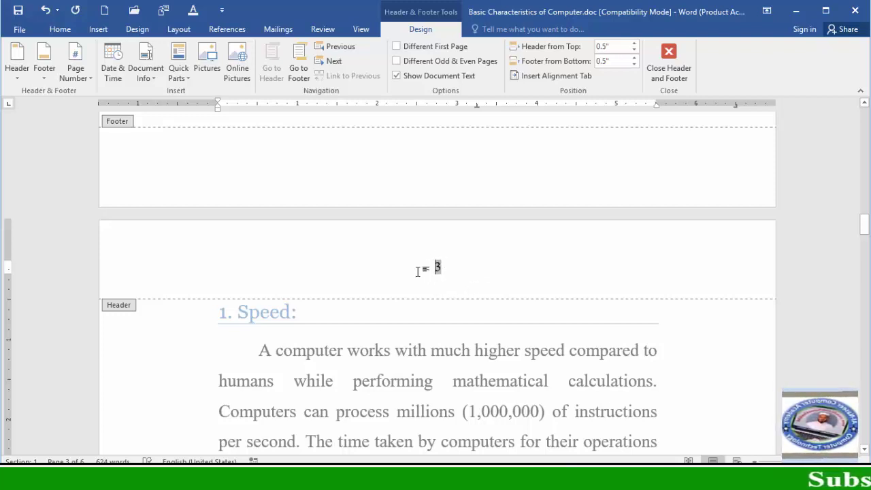
- Scroll back to page 3 and select the page number 3 in its header
{"action": "scroll", "coordinate": [459, 278], "scroll_direction": "up", "scroll_amount": 3}
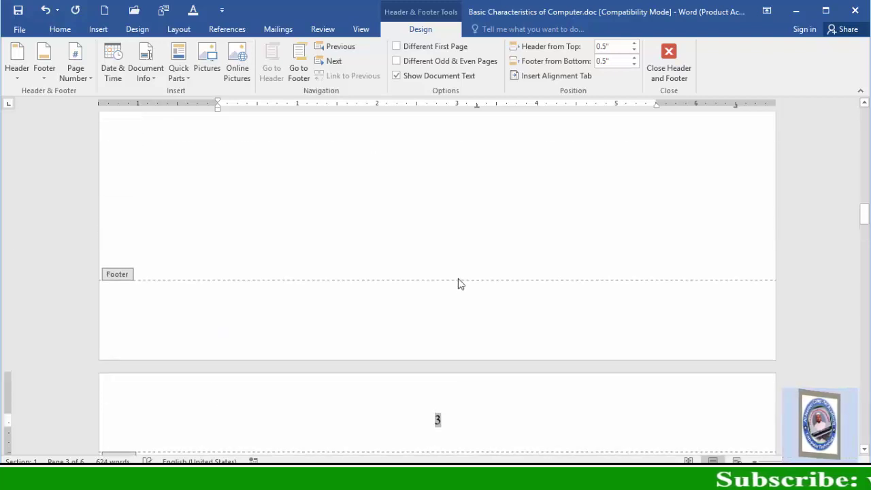
{"action": "scroll", "coordinate": [459, 278], "scroll_direction": "up", "scroll_amount": 3}
{"action": "scroll", "coordinate": [459, 278], "scroll_direction": "up", "scroll_amount": 4}
{"action": "scroll", "coordinate": [459, 279], "scroll_direction": "up", "scroll_amount": 3}
{"action": "scroll", "coordinate": [458, 278], "scroll_direction": "up", "scroll_amount": 3}
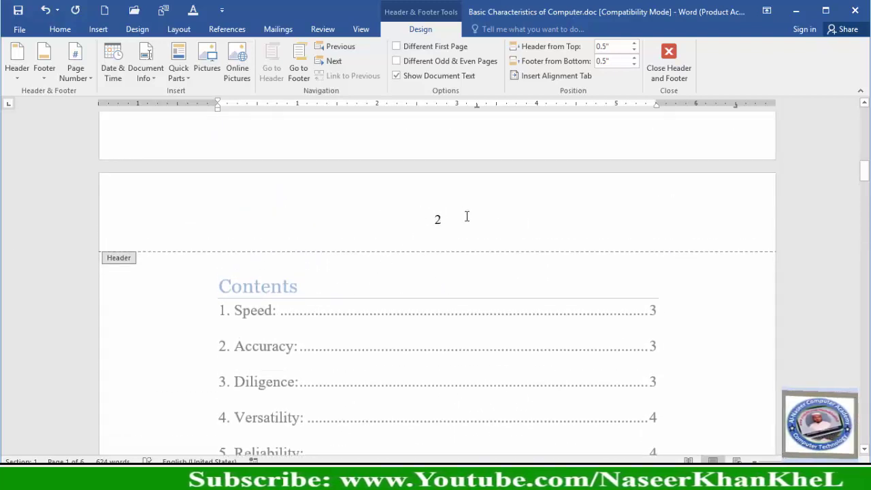
{"action": "scroll", "coordinate": [470, 249], "scroll_direction": "up", "scroll_amount": 9}
{"action": "scroll", "coordinate": [470, 252], "scroll_direction": "up", "scroll_amount": 5}
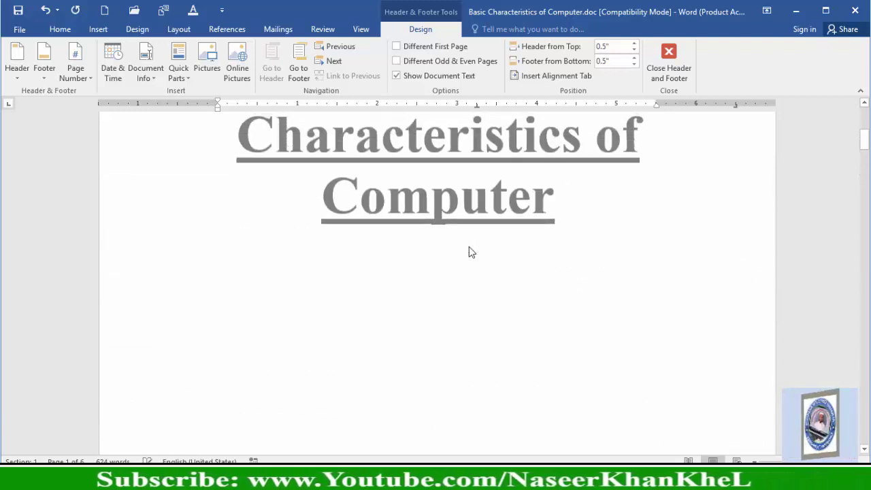
{"action": "scroll", "coordinate": [470, 252], "scroll_direction": "up", "scroll_amount": 9}
{"action": "scroll", "coordinate": [470, 252], "scroll_direction": "up", "scroll_amount": 2}
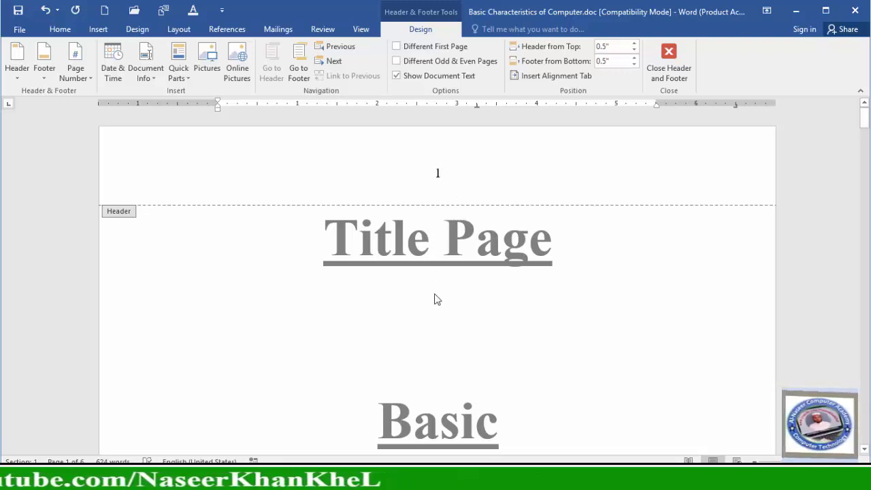
{"action": "scroll", "coordinate": [434, 300], "scroll_direction": "down", "scroll_amount": 3}
{"action": "scroll", "coordinate": [434, 303], "scroll_direction": "down", "scroll_amount": 4}
{"action": "scroll", "coordinate": [436, 307], "scroll_direction": "down", "scroll_amount": 4}
{"action": "scroll", "coordinate": [436, 306], "scroll_direction": "down", "scroll_amount": 4}
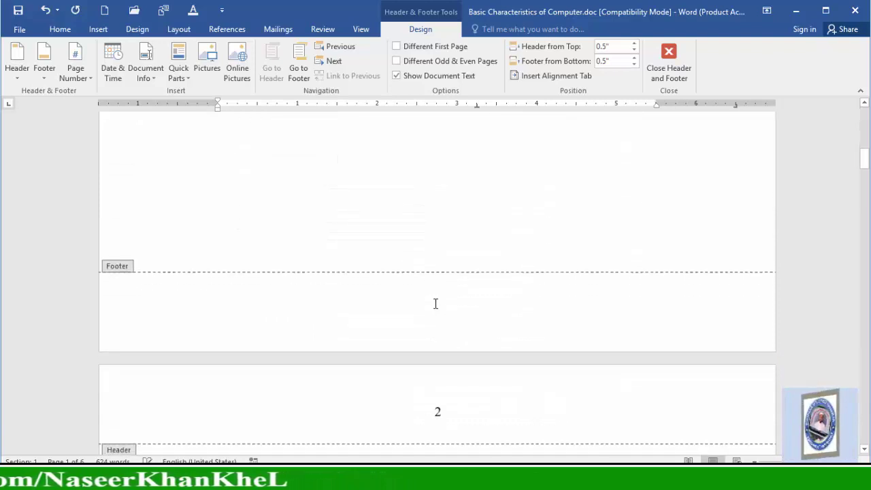
{"action": "scroll", "coordinate": [436, 307], "scroll_direction": "down", "scroll_amount": 4}
{"action": "scroll", "coordinate": [442, 305], "scroll_direction": "down", "scroll_amount": 3}
{"action": "scroll", "coordinate": [446, 305], "scroll_direction": "down", "scroll_amount": 5}
{"action": "scroll", "coordinate": [446, 305], "scroll_direction": "down", "scroll_amount": 4}
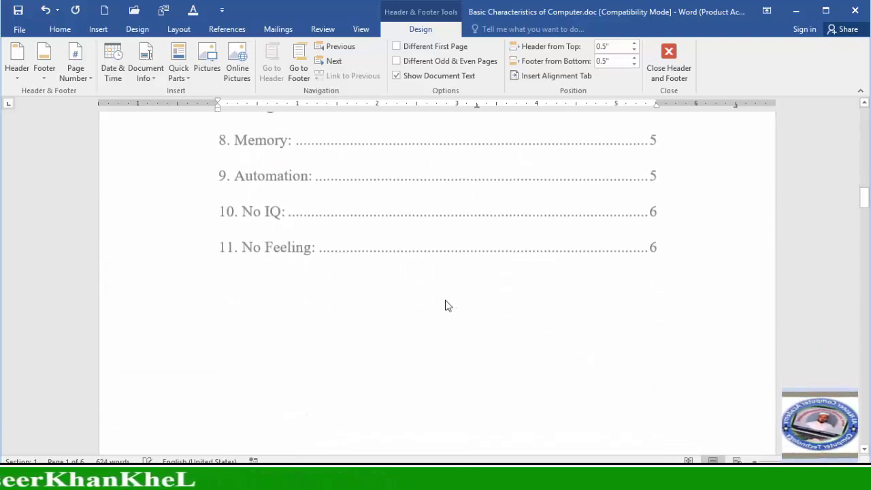
{"action": "scroll", "coordinate": [446, 305], "scroll_direction": "down", "scroll_amount": 3}
{"action": "scroll", "coordinate": [445, 305], "scroll_direction": "down", "scroll_amount": 3}
{"action": "scroll", "coordinate": [448, 300], "scroll_direction": "down", "scroll_amount": 4}
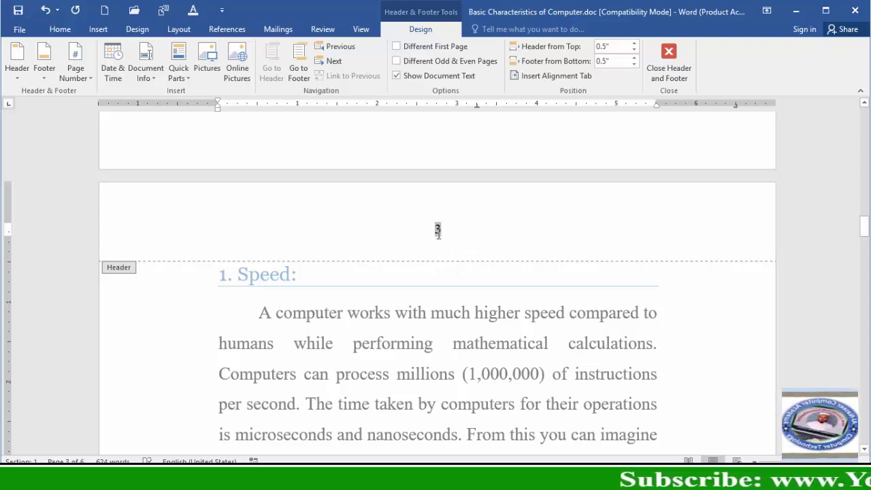
{"action": "scroll", "coordinate": [454, 309], "scroll_direction": "down", "scroll_amount": 2}
{"action": "scroll", "coordinate": [454, 309], "scroll_direction": "down", "scroll_amount": 3}
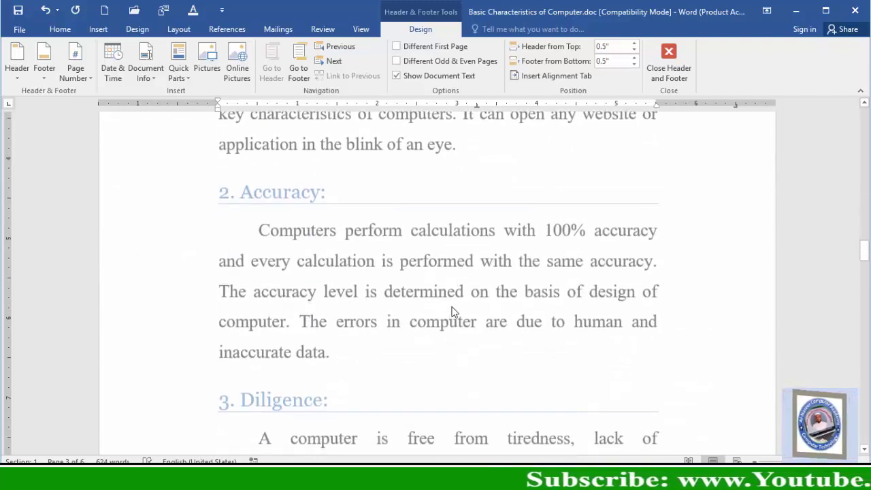
{"action": "scroll", "coordinate": [454, 310], "scroll_direction": "down", "scroll_amount": 3}
{"action": "scroll", "coordinate": [452, 308], "scroll_direction": "down", "scroll_amount": 2}
{"action": "scroll", "coordinate": [453, 309], "scroll_direction": "down", "scroll_amount": 3}
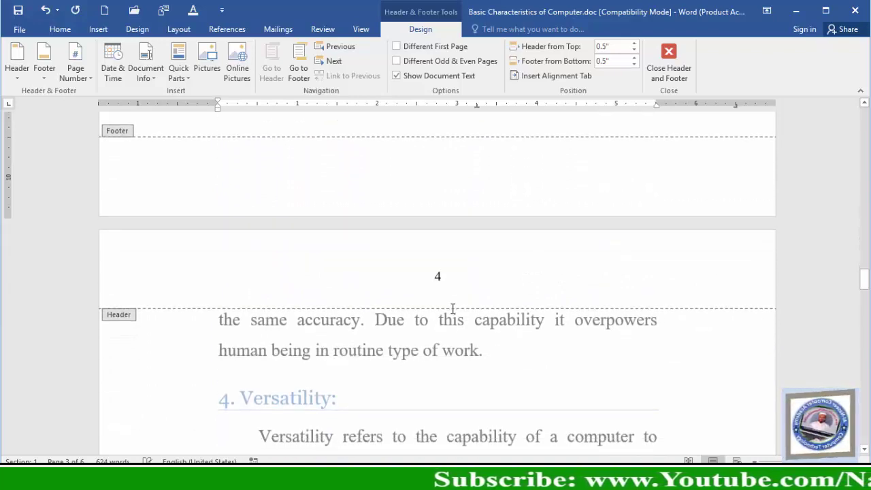
{"action": "scroll", "coordinate": [453, 308], "scroll_direction": "down", "scroll_amount": 3}
{"action": "scroll", "coordinate": [453, 308], "scroll_direction": "down", "scroll_amount": 2}
{"action": "scroll", "coordinate": [453, 310], "scroll_direction": "up", "scroll_amount": 10}
{"action": "scroll", "coordinate": [454, 314], "scroll_direction": "up", "scroll_amount": 7}
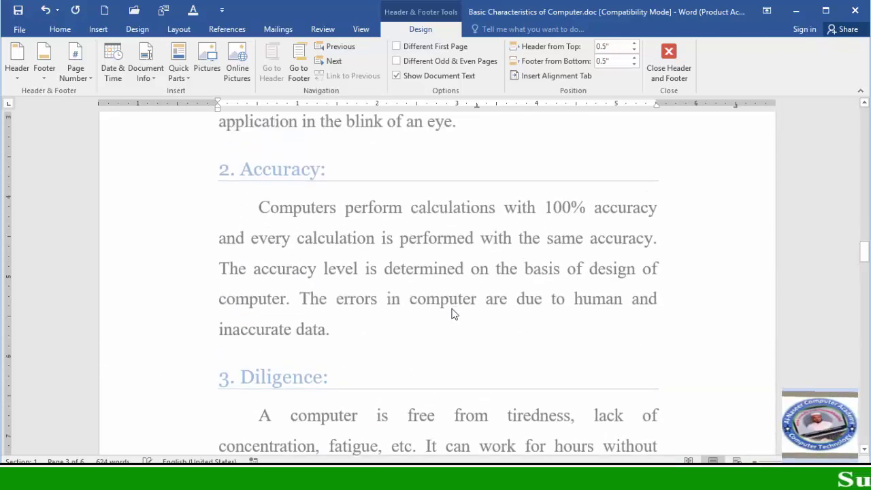
{"action": "scroll", "coordinate": [454, 314], "scroll_direction": "up", "scroll_amount": 8}
{"action": "scroll", "coordinate": [453, 310], "scroll_direction": "up", "scroll_amount": 5}
{"action": "scroll", "coordinate": [453, 310], "scroll_direction": "up", "scroll_amount": 3}
{"action": "scroll", "coordinate": [453, 309], "scroll_direction": "down", "scroll_amount": 2}
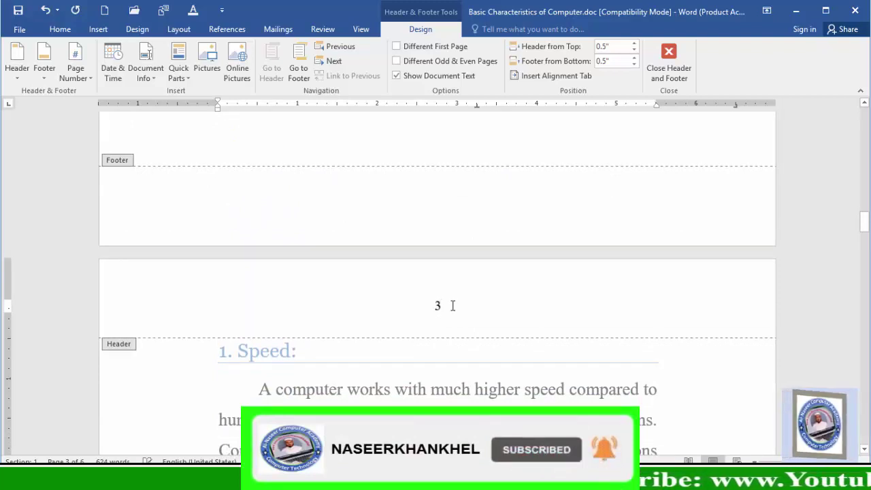
{"action": "double_click", "coordinate": [453, 306]}
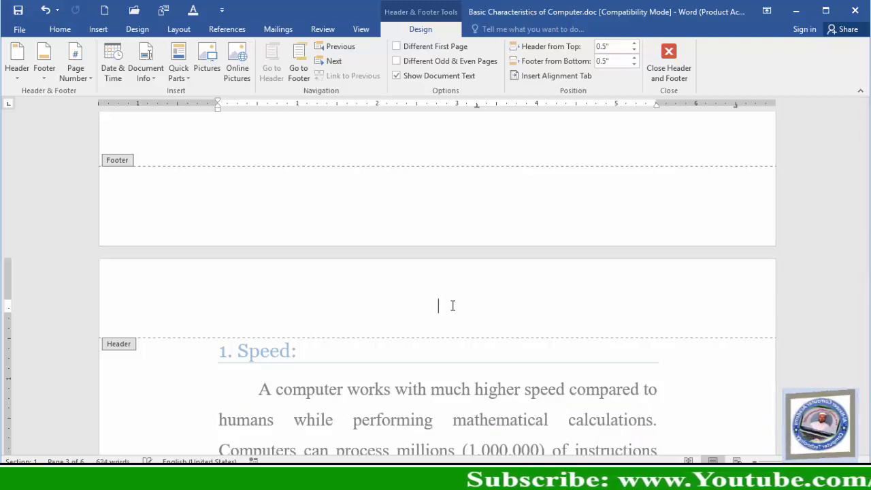
- Exit header editing and insert a Next Page section break at the end of page 2
{"action": "left_click", "coordinate": [669, 68]}
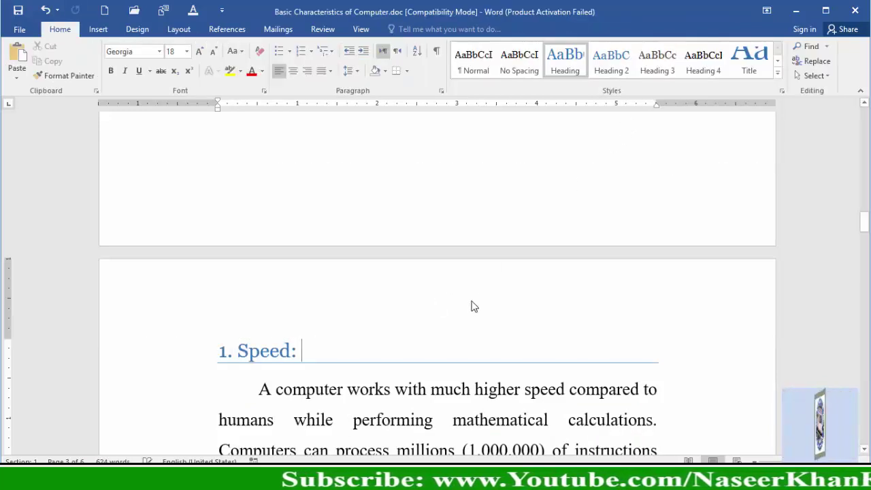
{"action": "double_click", "coordinate": [312, 322]}
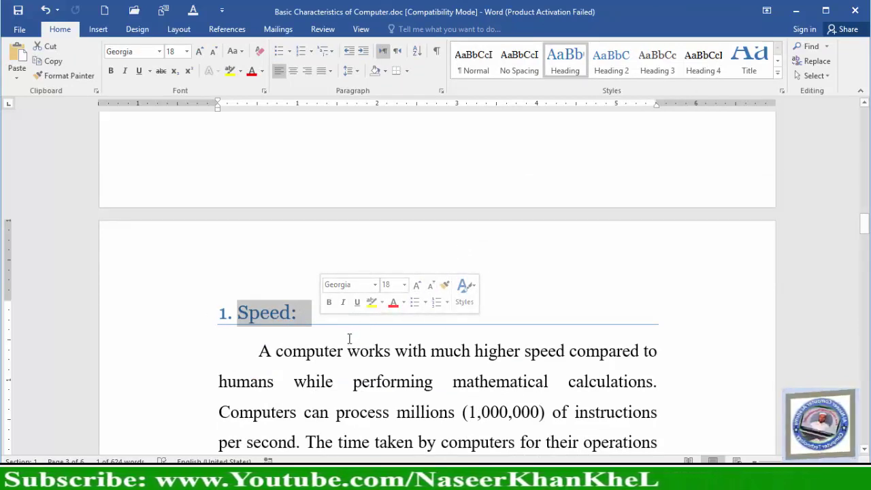
{"action": "scroll", "coordinate": [351, 350], "scroll_direction": "up", "scroll_amount": 3}
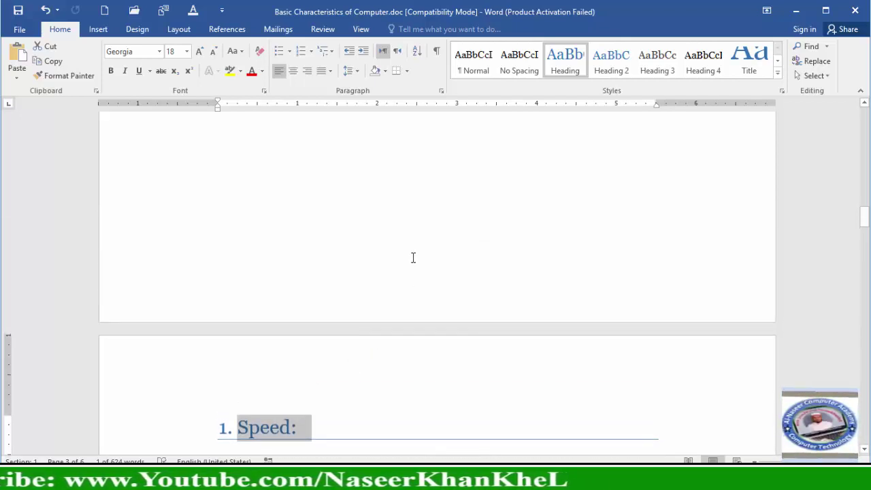
{"action": "scroll", "coordinate": [388, 259], "scroll_direction": "up", "scroll_amount": 2}
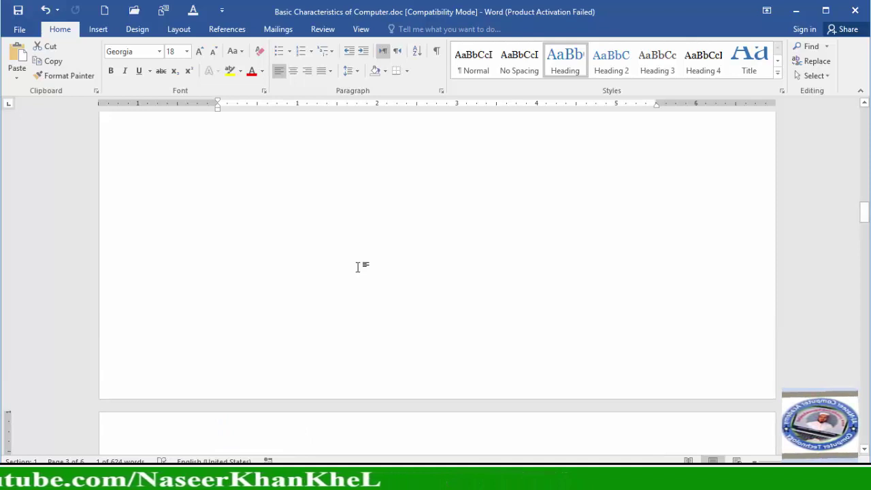
{"action": "left_click", "coordinate": [322, 218]}
{"action": "left_click", "coordinate": [178, 30]}
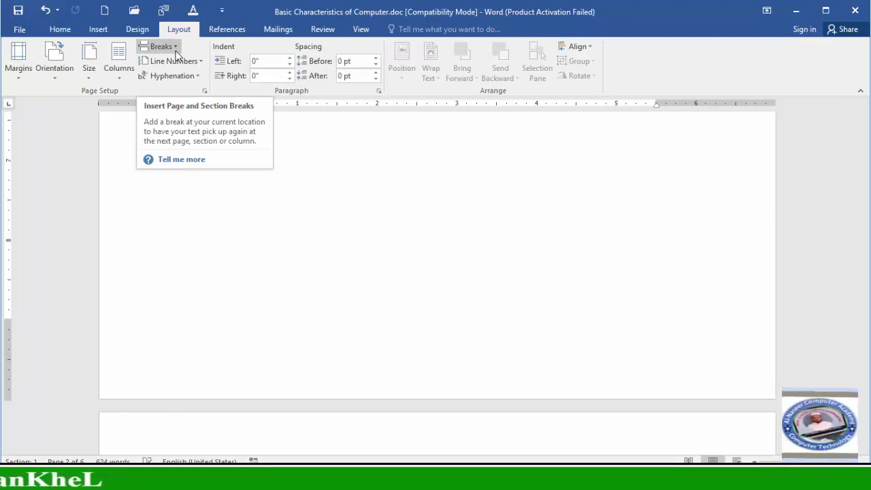
{"action": "left_click", "coordinate": [175, 48]}
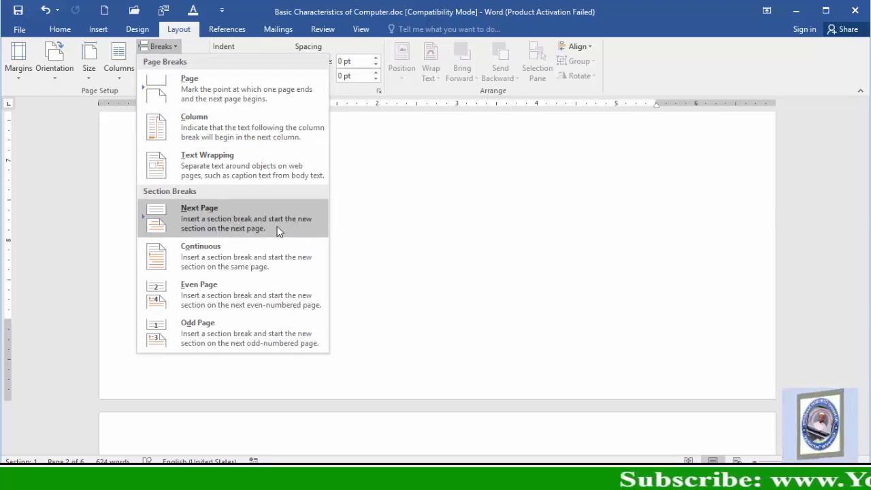
{"action": "left_click", "coordinate": [230, 220]}
{"action": "scroll", "coordinate": [230, 219], "scroll_direction": "down", "scroll_amount": 3}
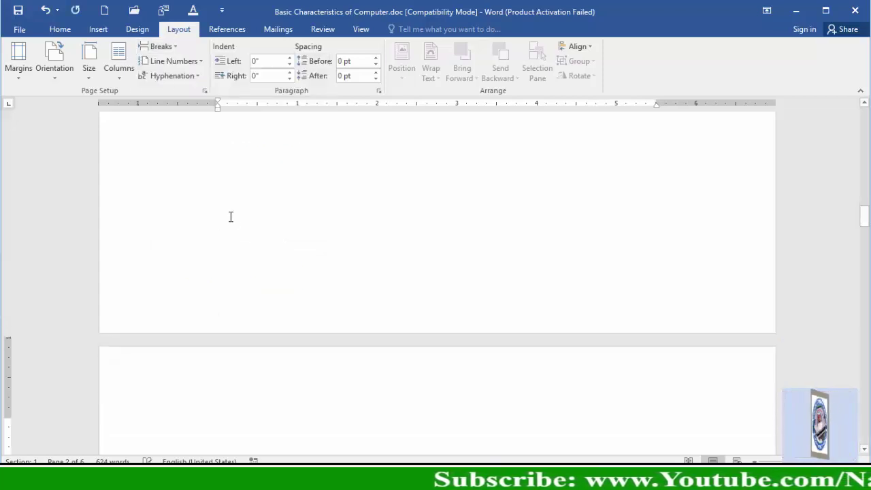
{"action": "scroll", "coordinate": [304, 251], "scroll_direction": "down", "scroll_amount": 3}
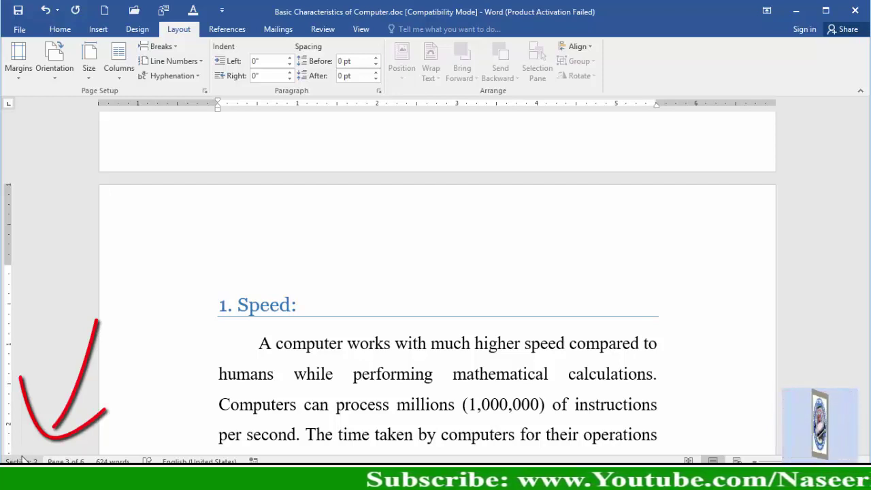
{"action": "scroll", "coordinate": [286, 310], "scroll_direction": "up", "scroll_amount": 3}
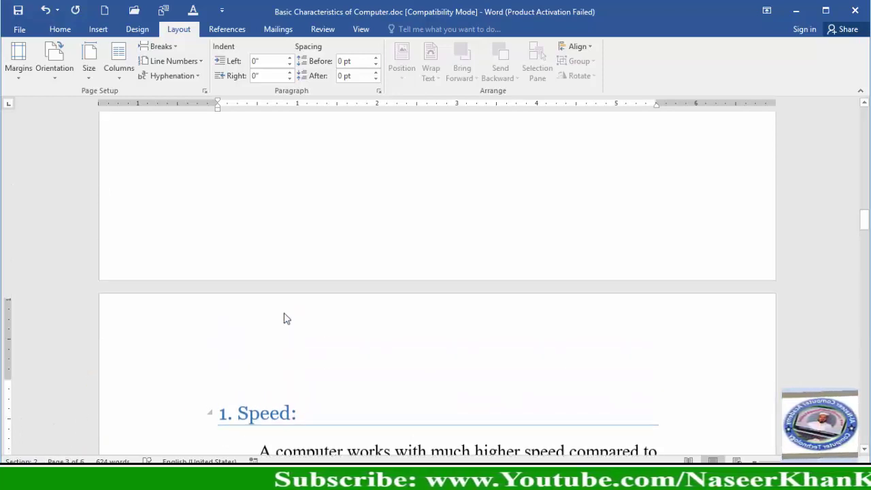
{"action": "scroll", "coordinate": [284, 314], "scroll_direction": "up", "scroll_amount": 2}
{"action": "scroll", "coordinate": [284, 312], "scroll_direction": "up", "scroll_amount": 2}
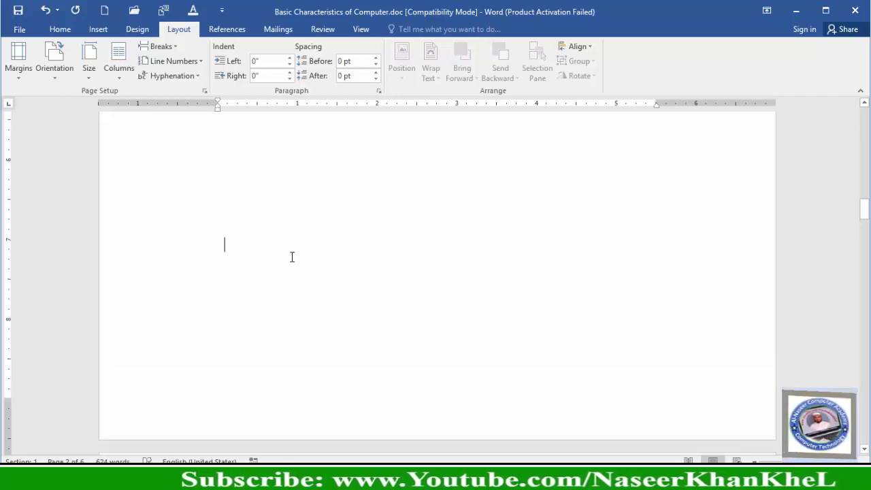
{"action": "scroll", "coordinate": [292, 255], "scroll_direction": "up", "scroll_amount": 3}
{"action": "scroll", "coordinate": [310, 262], "scroll_direction": "up", "scroll_amount": 1}
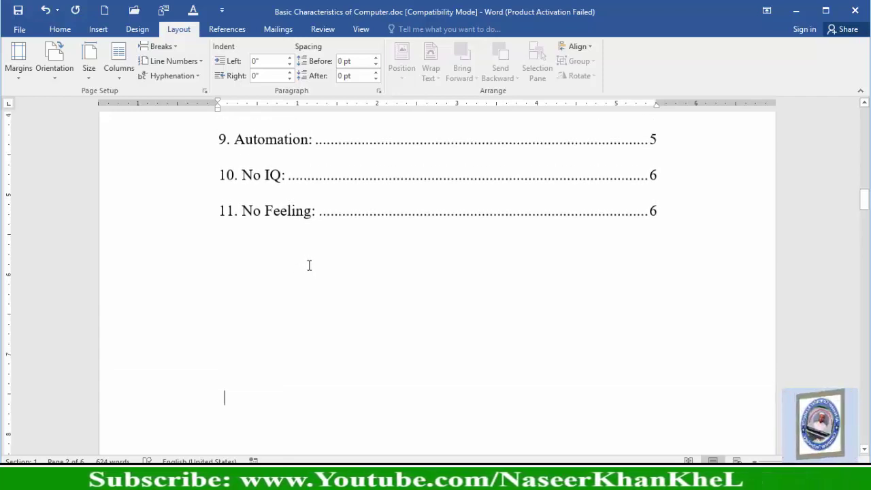
{"action": "left_click", "coordinate": [263, 292]}
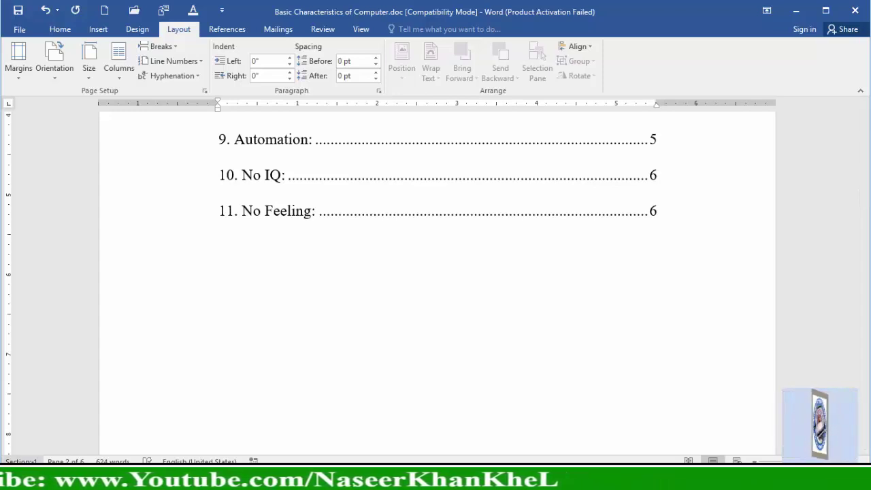
{"action": "scroll", "coordinate": [366, 329], "scroll_direction": "down", "scroll_amount": 2}
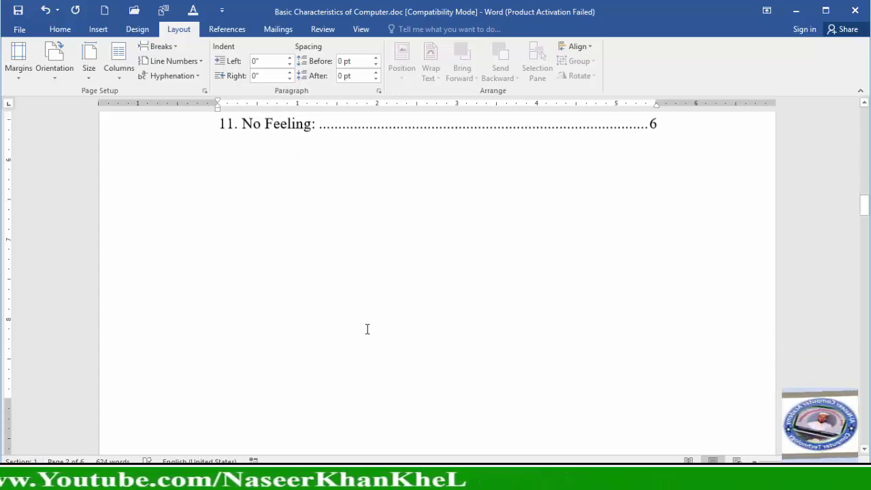
{"action": "scroll", "coordinate": [368, 325], "scroll_direction": "down", "scroll_amount": 3}
{"action": "scroll", "coordinate": [369, 325], "scroll_direction": "down", "scroll_amount": 3}
{"action": "scroll", "coordinate": [374, 321], "scroll_direction": "down", "scroll_amount": 3}
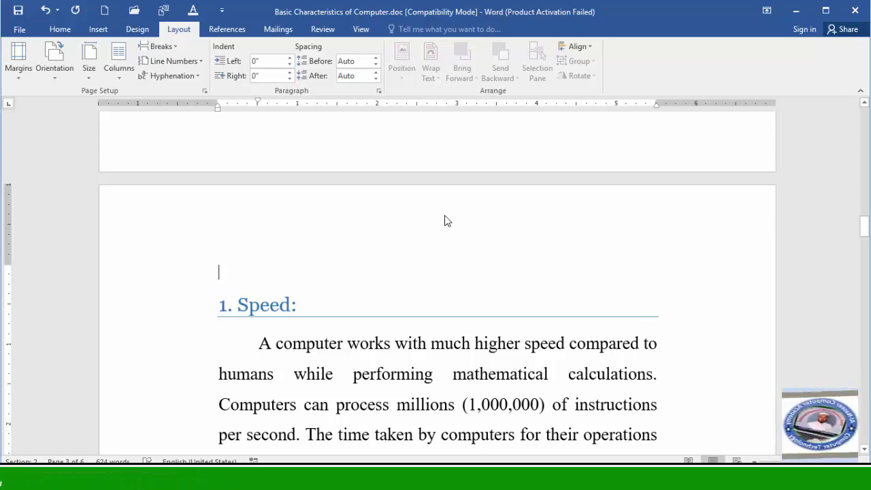
- Add a Plain Number 2 page number to the page 3 header and turn off Link to Previous
{"action": "double_click", "coordinate": [411, 221]}
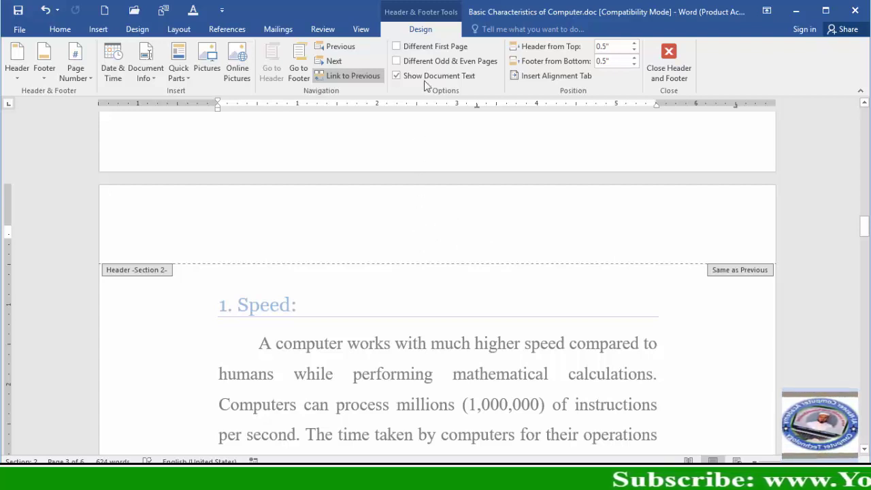
{"action": "left_click", "coordinate": [92, 81]}
{"action": "mouse_move", "coordinate": [100, 92]}
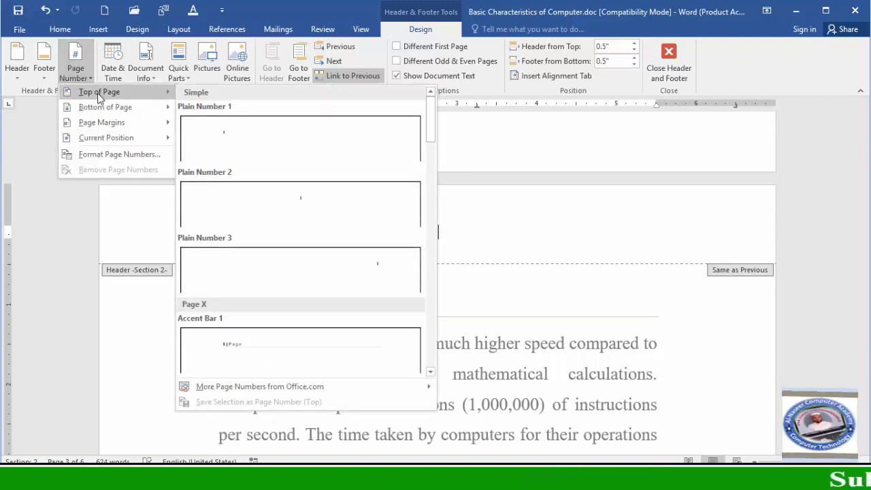
{"action": "left_click", "coordinate": [314, 206]}
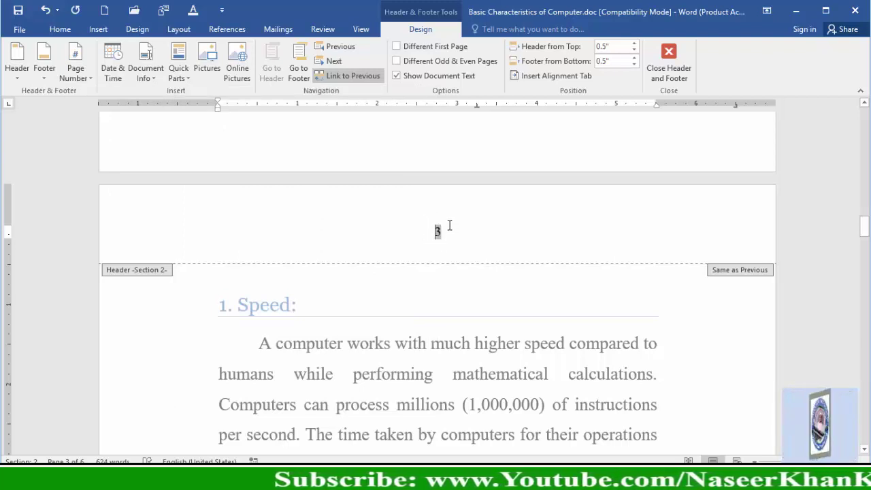
{"action": "left_click", "coordinate": [355, 78]}
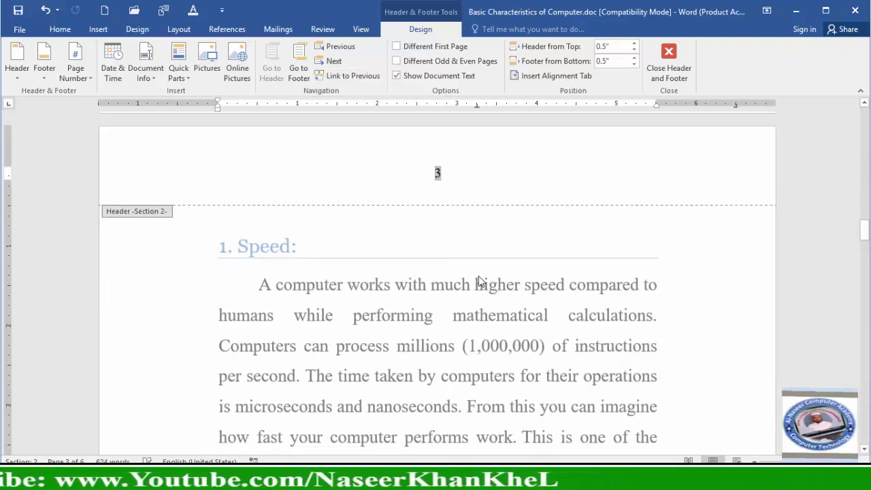
- Delete the page number from the title page header, then return to the Section 2 header
{"action": "scroll", "coordinate": [479, 279], "scroll_direction": "up", "scroll_amount": 3}
{"action": "scroll", "coordinate": [479, 279], "scroll_direction": "up", "scroll_amount": 2}
{"action": "scroll", "coordinate": [478, 279], "scroll_direction": "down", "scroll_amount": 10}
{"action": "scroll", "coordinate": [478, 279], "scroll_direction": "up", "scroll_amount": 3}
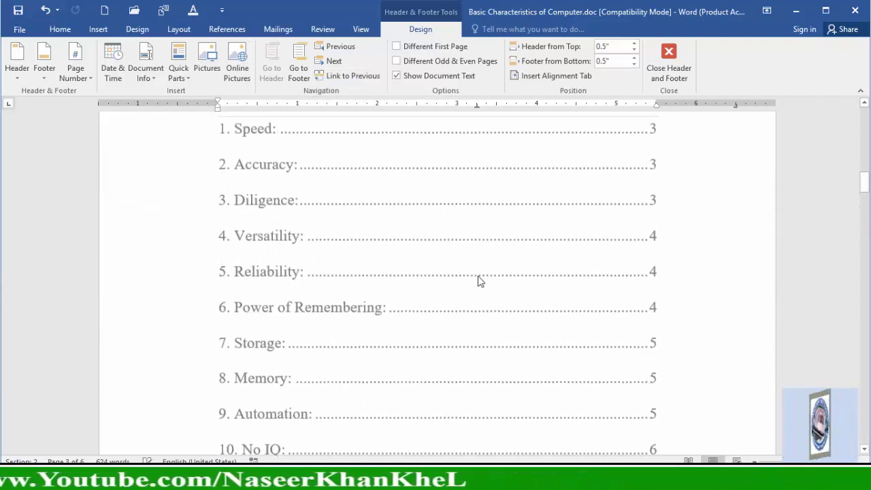
{"action": "scroll", "coordinate": [478, 279], "scroll_direction": "up", "scroll_amount": 3}
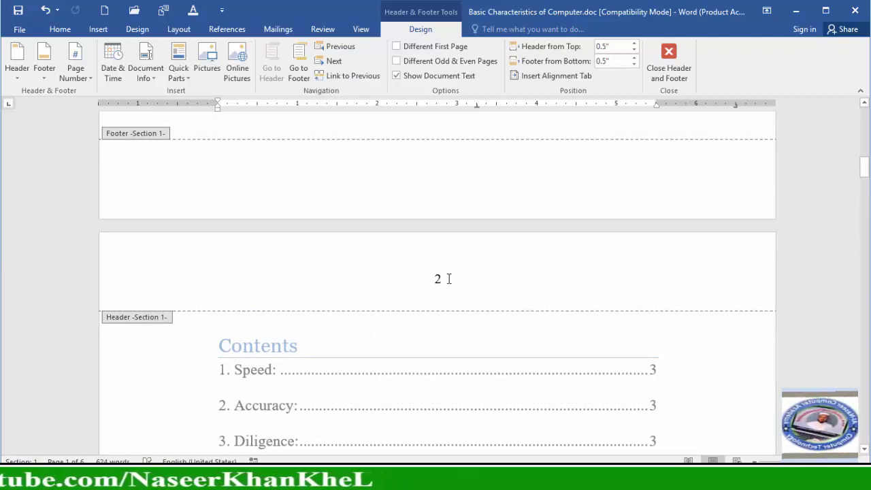
{"action": "scroll", "coordinate": [449, 279], "scroll_direction": "up", "scroll_amount": 2}
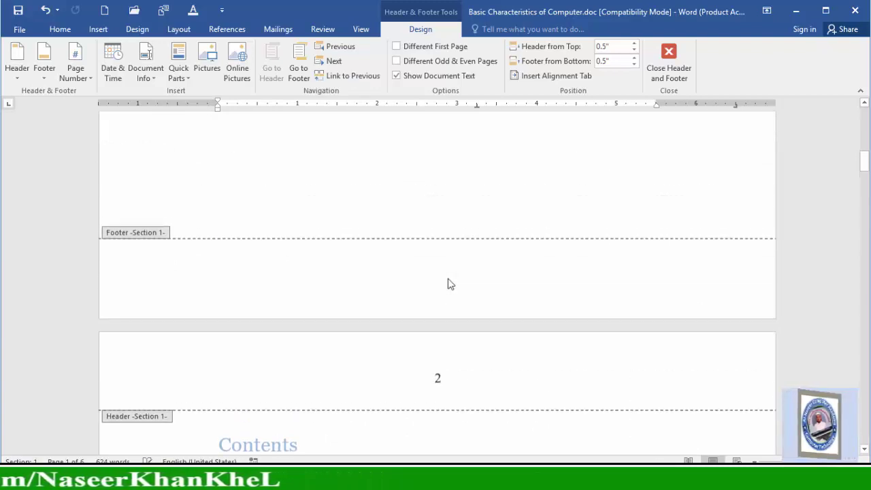
{"action": "scroll", "coordinate": [448, 278], "scroll_direction": "up", "scroll_amount": 1}
{"action": "scroll", "coordinate": [448, 278], "scroll_direction": "up", "scroll_amount": 3}
{"action": "scroll", "coordinate": [448, 281], "scroll_direction": "up", "scroll_amount": 5}
{"action": "scroll", "coordinate": [450, 282], "scroll_direction": "up", "scroll_amount": 5}
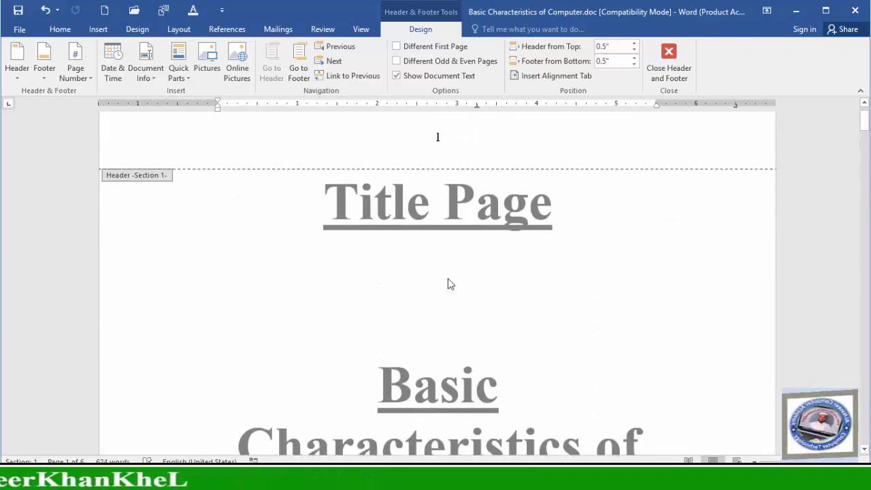
{"action": "scroll", "coordinate": [450, 282], "scroll_direction": "up", "scroll_amount": 1}
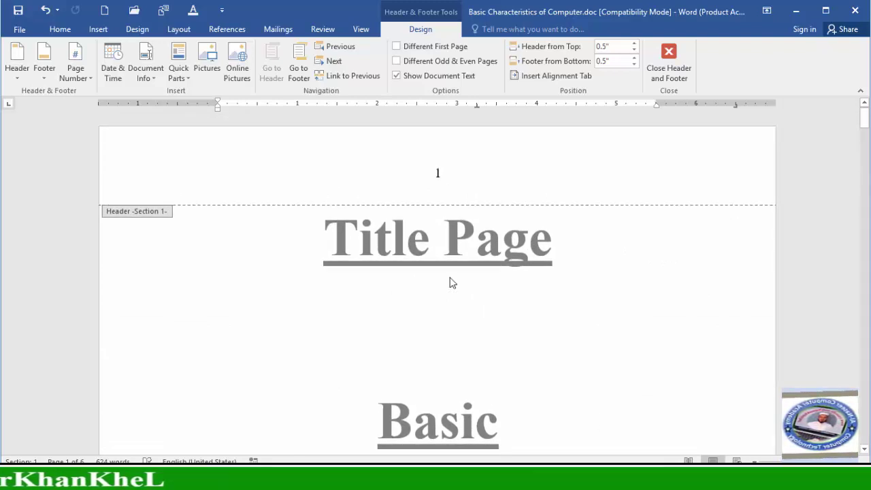
{"action": "left_click", "coordinate": [446, 174]}
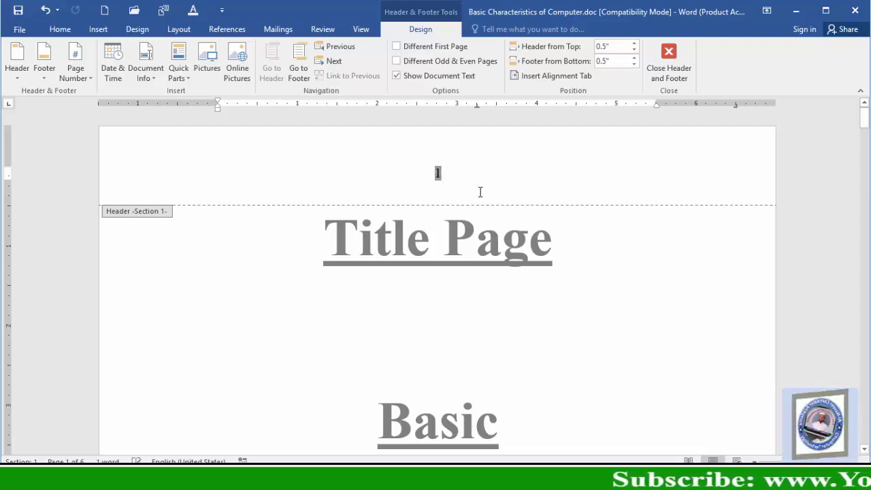
{"action": "key", "text": "Delete"}
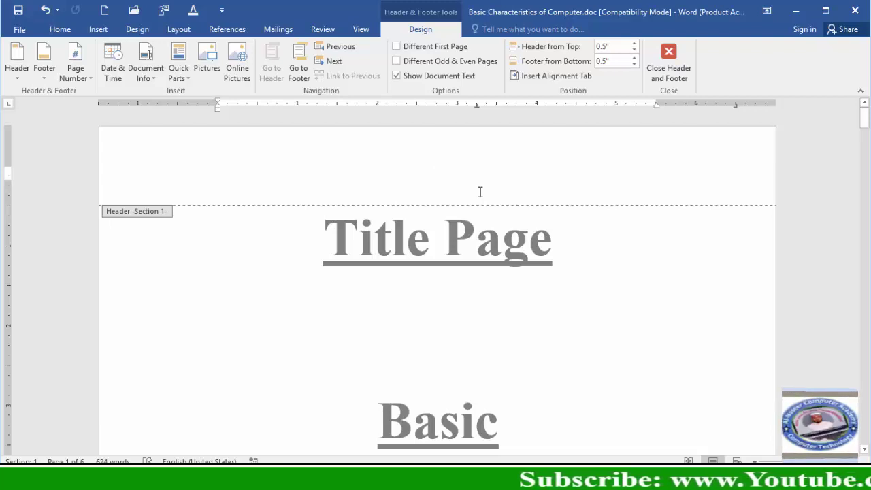
{"action": "scroll", "coordinate": [418, 301], "scroll_direction": "down", "scroll_amount": 1}
{"action": "scroll", "coordinate": [457, 331], "scroll_direction": "down", "scroll_amount": 5}
{"action": "scroll", "coordinate": [457, 331], "scroll_direction": "down", "scroll_amount": 3}
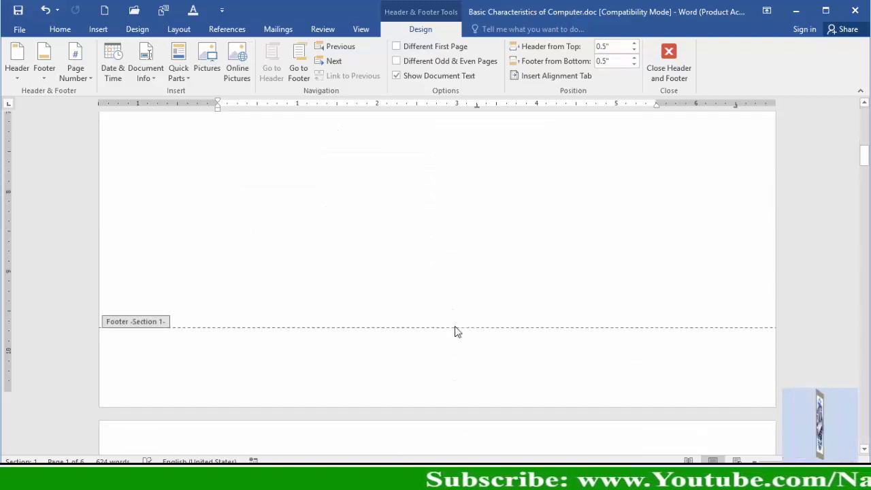
{"action": "scroll", "coordinate": [457, 332], "scroll_direction": "down", "scroll_amount": 2}
{"action": "scroll", "coordinate": [457, 332], "scroll_direction": "down", "scroll_amount": 2}
{"action": "scroll", "coordinate": [457, 331], "scroll_direction": "down", "scroll_amount": 2}
{"action": "scroll", "coordinate": [458, 332], "scroll_direction": "down", "scroll_amount": 2}
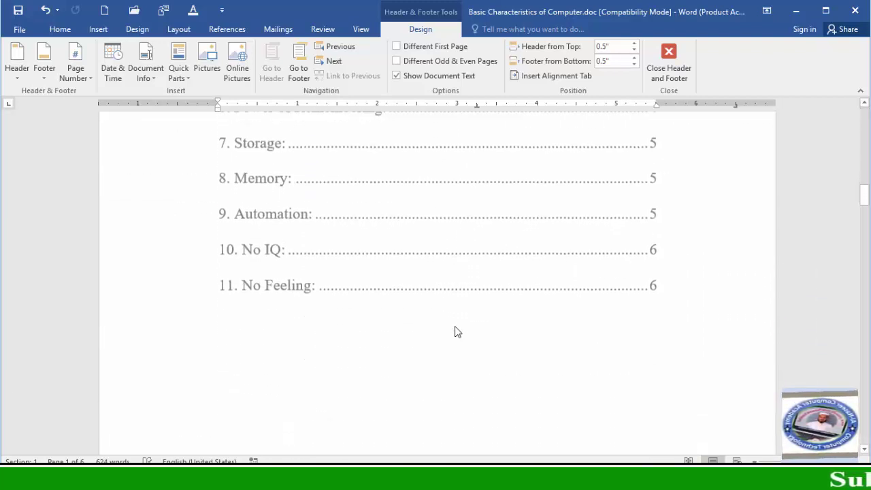
{"action": "scroll", "coordinate": [458, 332], "scroll_direction": "down", "scroll_amount": 1}
{"action": "scroll", "coordinate": [456, 329], "scroll_direction": "down", "scroll_amount": 3}
{"action": "scroll", "coordinate": [456, 327], "scroll_direction": "down", "scroll_amount": 2}
{"action": "scroll", "coordinate": [456, 326], "scroll_direction": "down", "scroll_amount": 2}
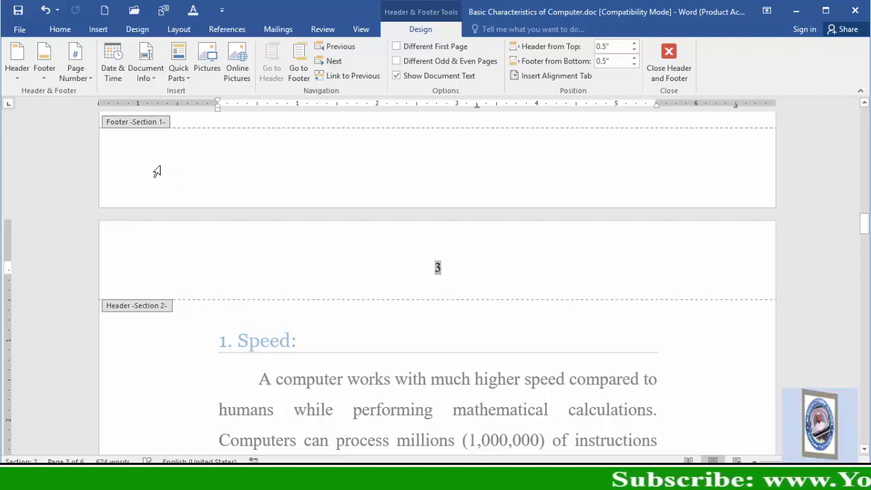
- Set section 2 page numbers to start at 1, then close header and footer editing
{"action": "left_click", "coordinate": [87, 77]}
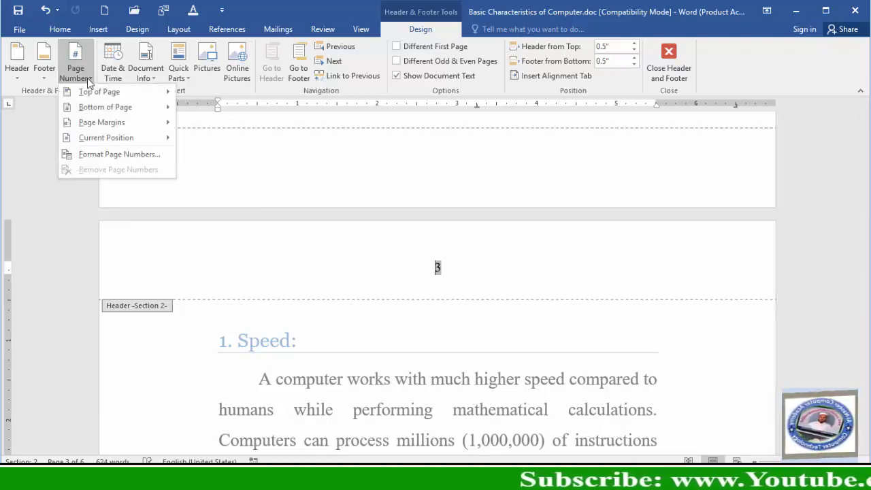
{"action": "left_click", "coordinate": [98, 154]}
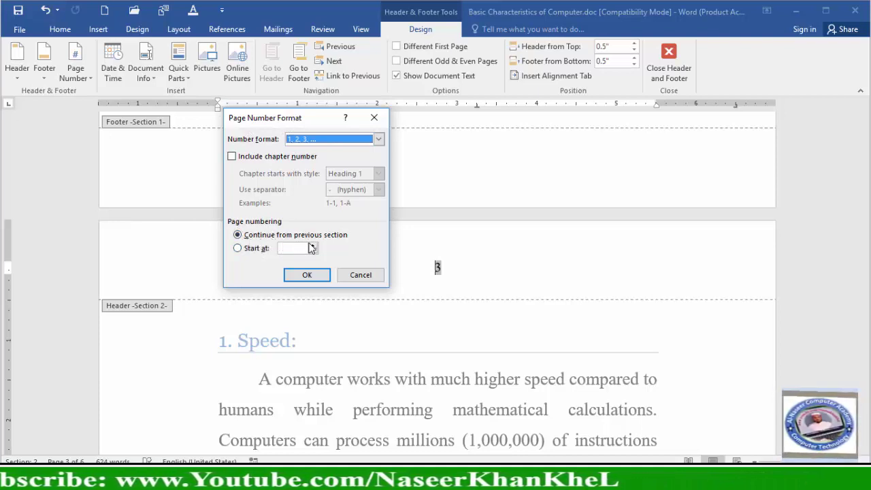
{"action": "left_click", "coordinate": [238, 249]}
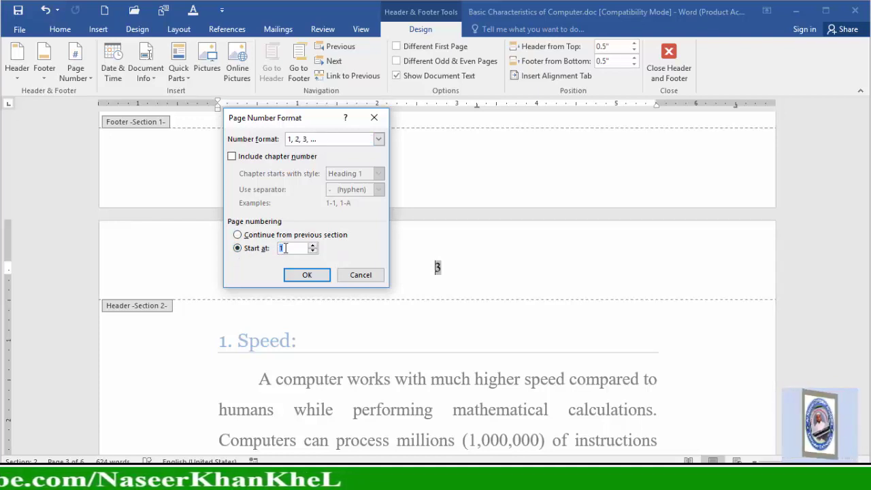
{"action": "left_click", "coordinate": [306, 275]}
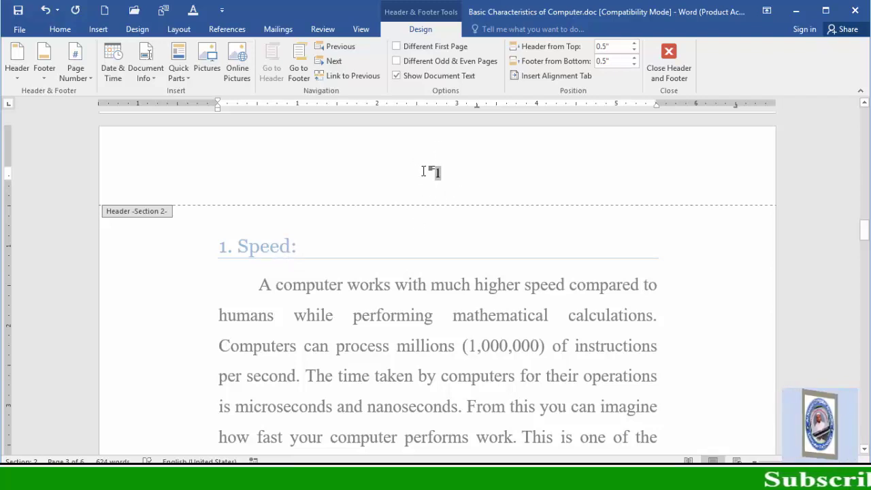
{"action": "left_click", "coordinate": [669, 70]}
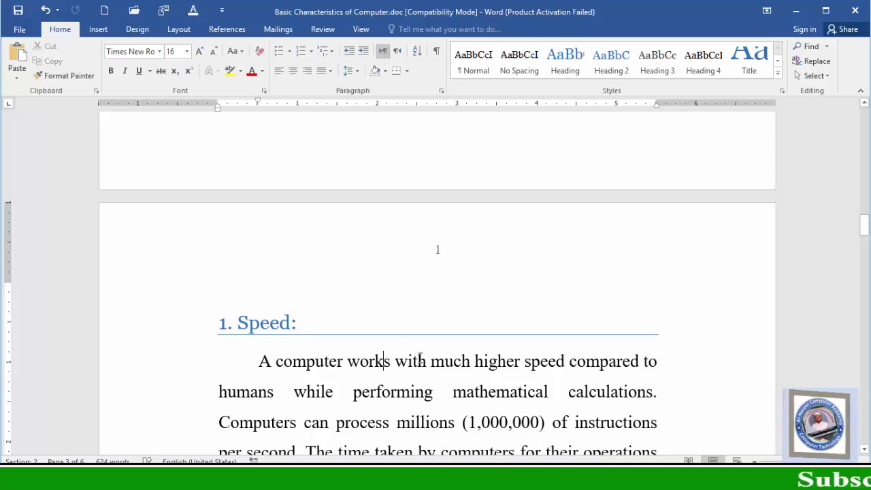
{"action": "scroll", "coordinate": [420, 359], "scroll_direction": "up", "scroll_amount": 2}
{"action": "scroll", "coordinate": [434, 350], "scroll_direction": "up", "scroll_amount": 3}
{"action": "scroll", "coordinate": [448, 333], "scroll_direction": "up", "scroll_amount": 3}
{"action": "scroll", "coordinate": [448, 338], "scroll_direction": "up", "scroll_amount": 2}
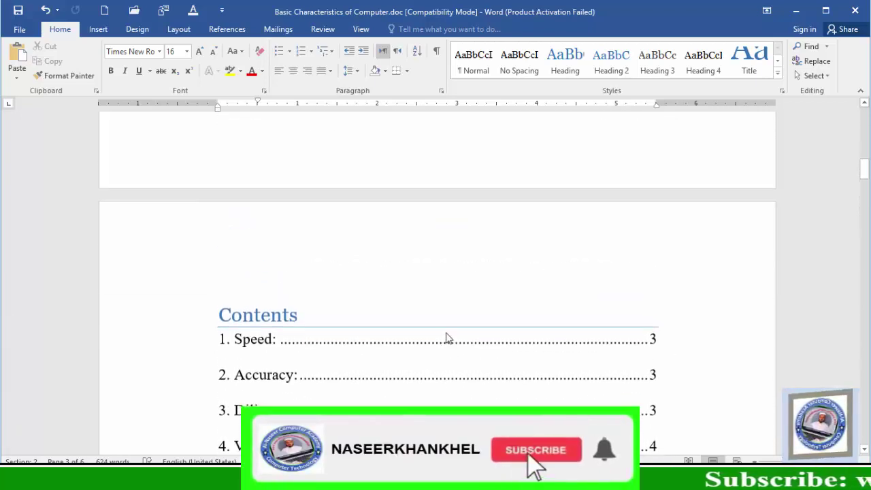
{"action": "scroll", "coordinate": [448, 338], "scroll_direction": "up", "scroll_amount": 3}
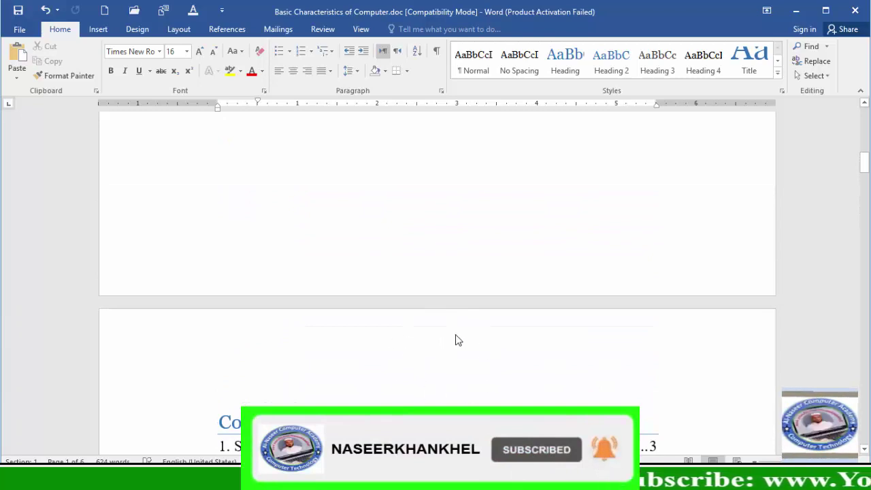
{"action": "scroll", "coordinate": [470, 268], "scroll_direction": "up", "scroll_amount": 5}
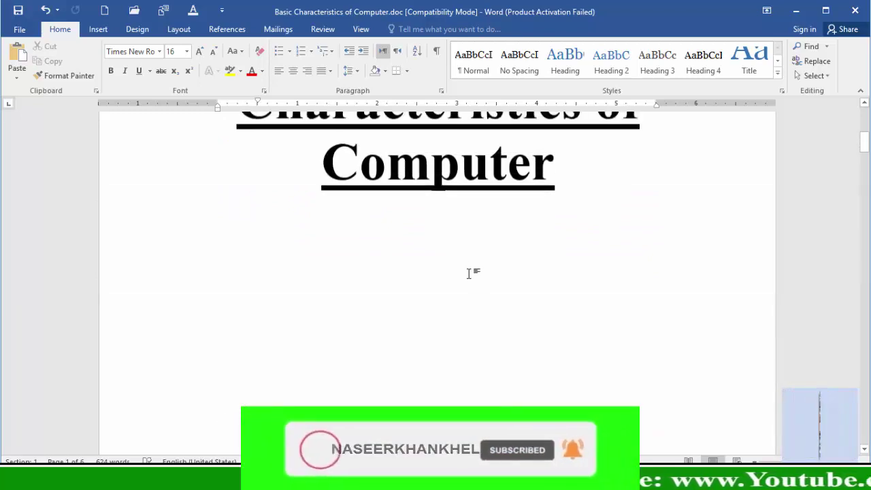
{"action": "scroll", "coordinate": [471, 268], "scroll_direction": "up", "scroll_amount": 5}
{"action": "scroll", "coordinate": [473, 269], "scroll_direction": "up", "scroll_amount": 5}
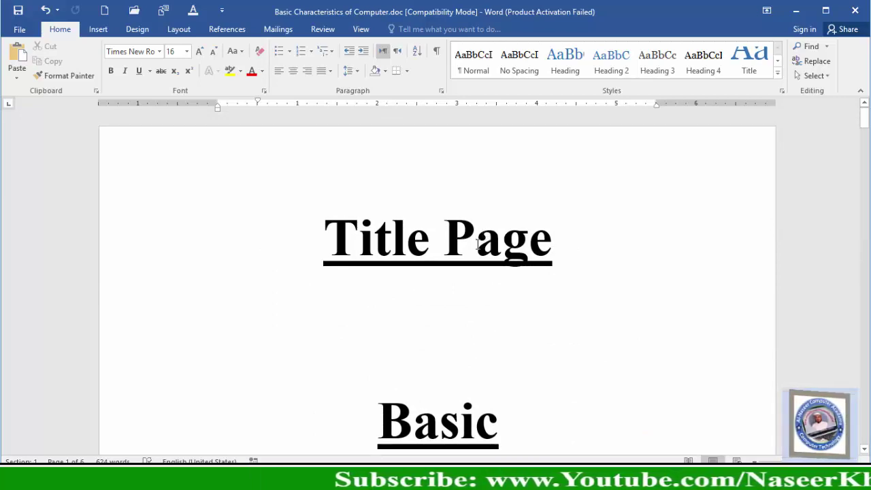
{"action": "scroll", "coordinate": [478, 247], "scroll_direction": "down", "scroll_amount": 6}
{"action": "scroll", "coordinate": [478, 259], "scroll_direction": "down", "scroll_amount": 5}
{"action": "scroll", "coordinate": [478, 262], "scroll_direction": "down", "scroll_amount": 5}
{"action": "scroll", "coordinate": [479, 262], "scroll_direction": "down", "scroll_amount": 6}
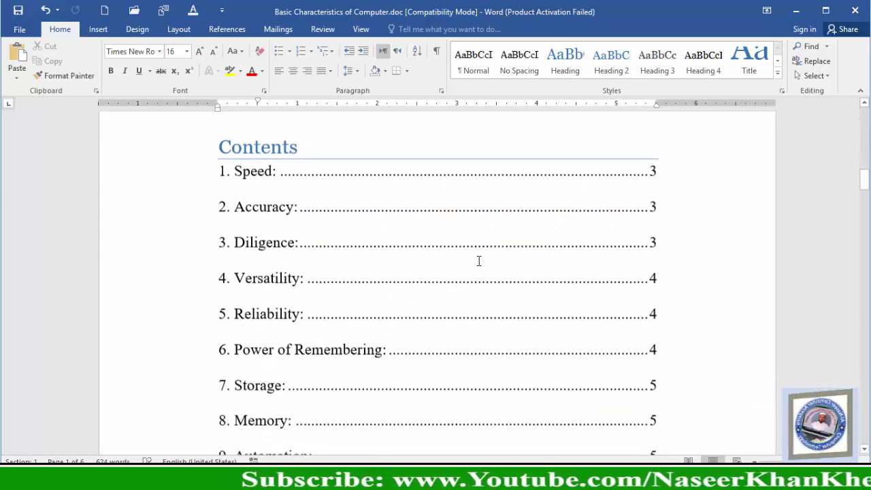
{"action": "scroll", "coordinate": [479, 261], "scroll_direction": "down", "scroll_amount": 4}
{"action": "scroll", "coordinate": [479, 259], "scroll_direction": "down", "scroll_amount": 4}
{"action": "scroll", "coordinate": [479, 258], "scroll_direction": "down", "scroll_amount": 4}
{"action": "scroll", "coordinate": [479, 262], "scroll_direction": "down", "scroll_amount": 4}
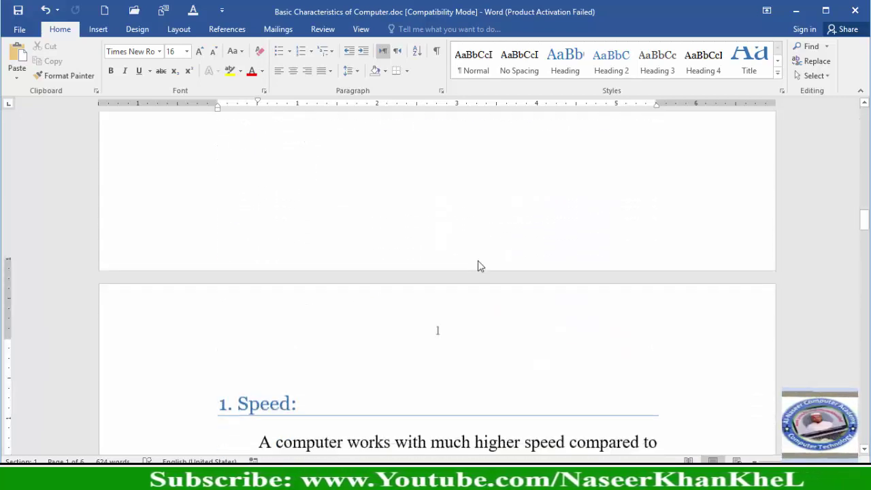
{"action": "scroll", "coordinate": [478, 262], "scroll_direction": "down", "scroll_amount": 5}
{"action": "left_click", "coordinate": [386, 302]}
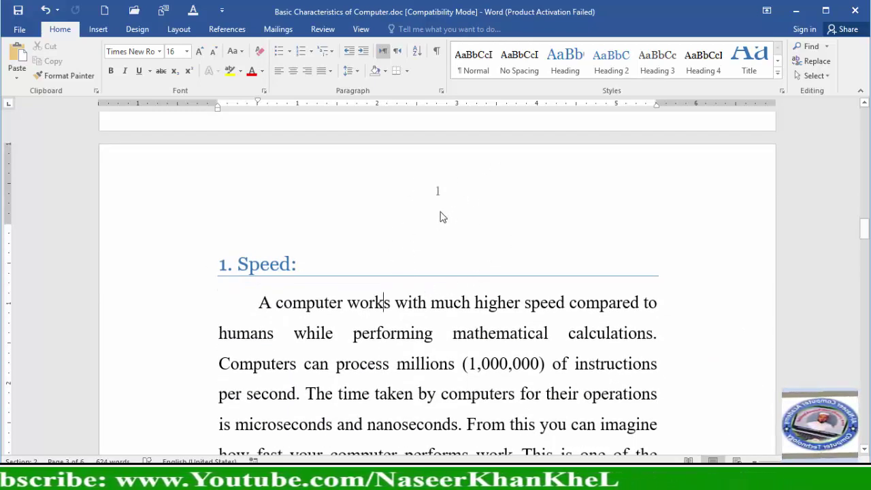
{"action": "scroll", "coordinate": [432, 307], "scroll_direction": "down", "scroll_amount": 3}
{"action": "scroll", "coordinate": [431, 306], "scroll_direction": "down", "scroll_amount": 3}
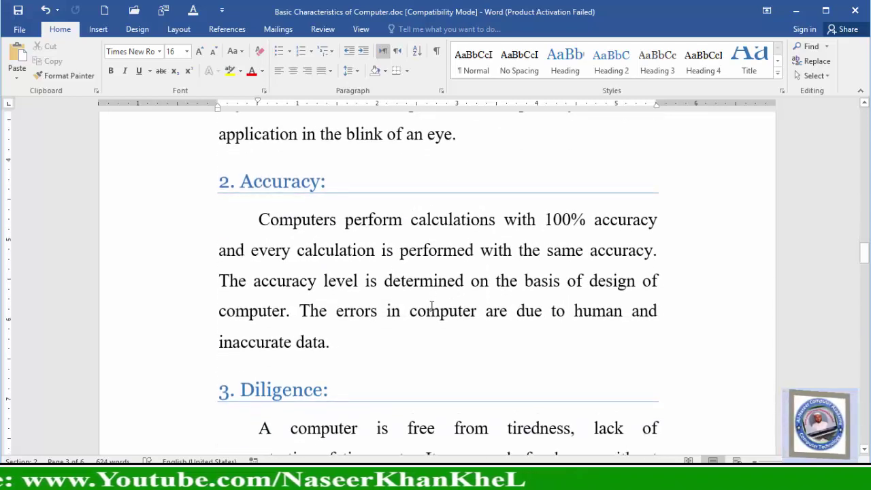
{"action": "scroll", "coordinate": [431, 307], "scroll_direction": "down", "scroll_amount": 3}
{"action": "scroll", "coordinate": [431, 308], "scroll_direction": "down", "scroll_amount": 3}
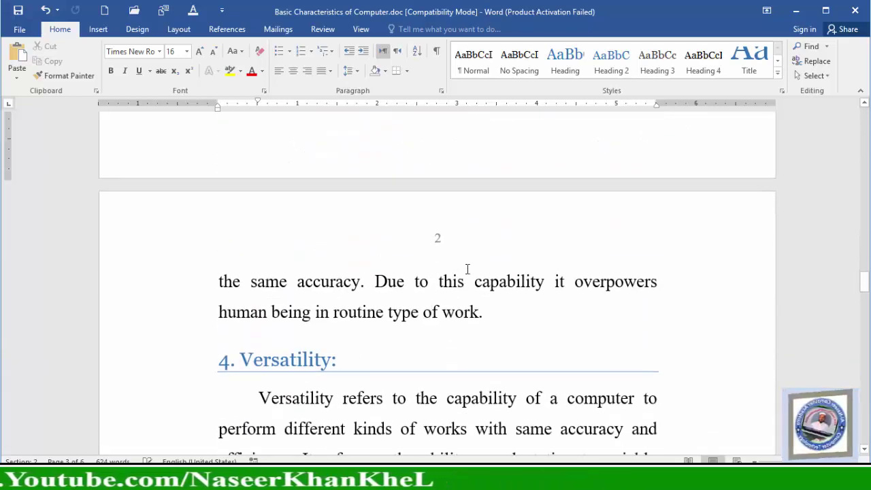
{"action": "scroll", "coordinate": [426, 313], "scroll_direction": "down", "scroll_amount": 3}
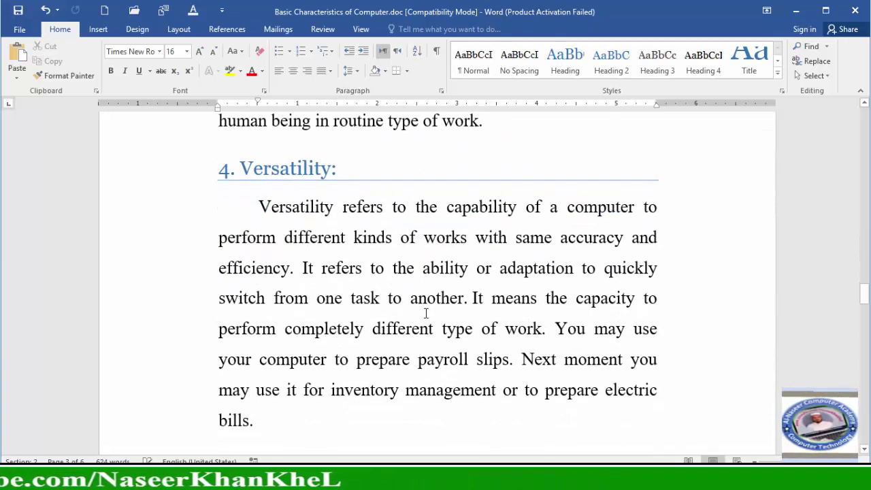
{"action": "scroll", "coordinate": [426, 313], "scroll_direction": "down", "scroll_amount": 4}
{"action": "scroll", "coordinate": [427, 307], "scroll_direction": "down", "scroll_amount": 3}
{"action": "scroll", "coordinate": [428, 308], "scroll_direction": "down", "scroll_amount": 3}
{"action": "scroll", "coordinate": [429, 309], "scroll_direction": "down", "scroll_amount": 1}
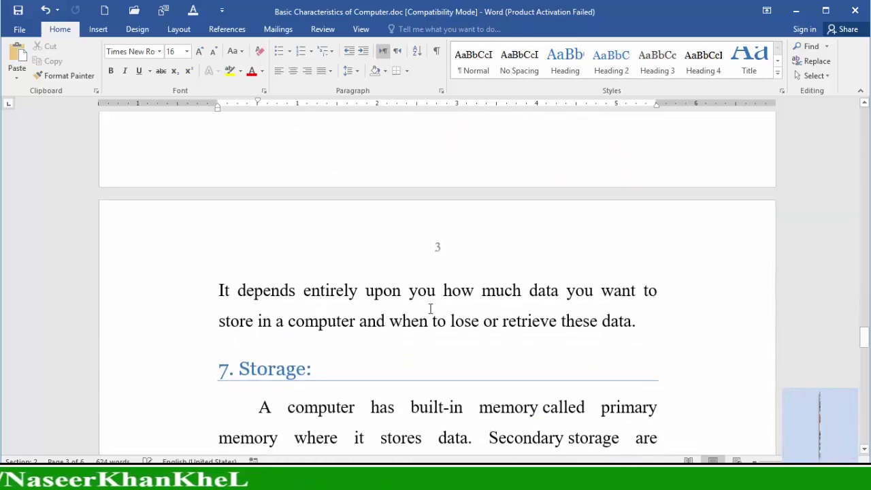
{"action": "scroll", "coordinate": [419, 299], "scroll_direction": "down", "scroll_amount": 1}
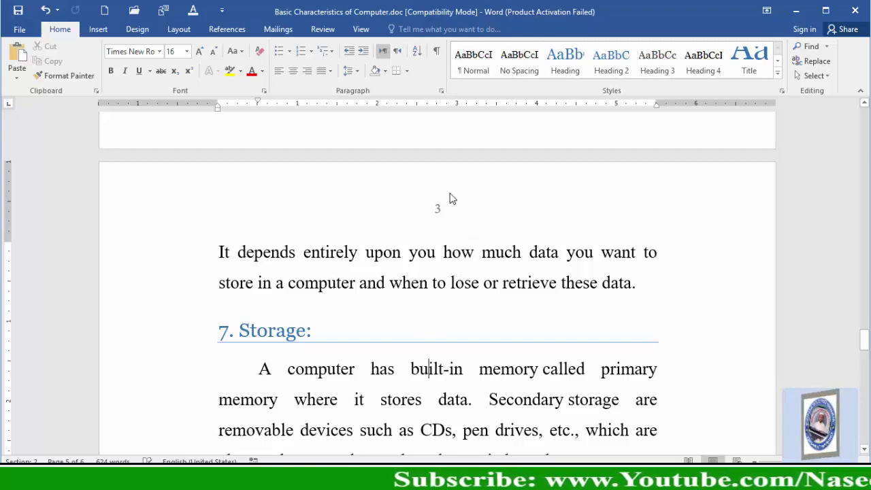
{"action": "scroll", "coordinate": [443, 284], "scroll_direction": "up", "scroll_amount": 15}
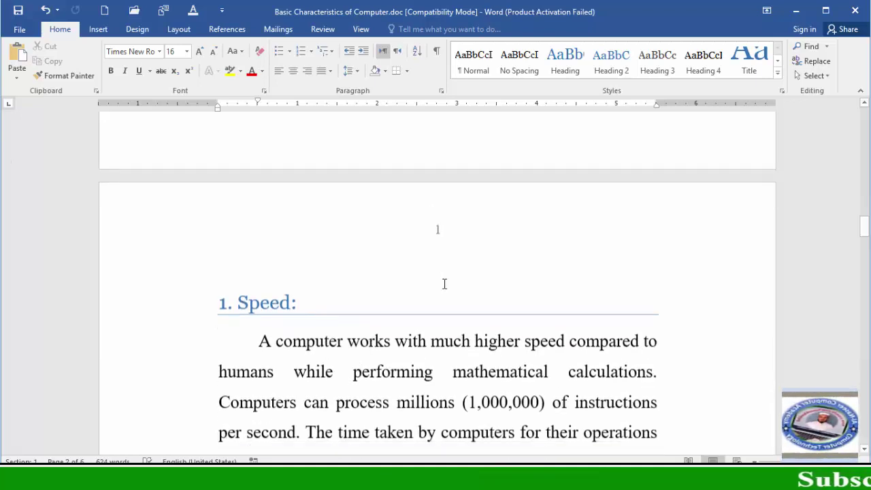
{"action": "scroll", "coordinate": [443, 284], "scroll_direction": "down", "scroll_amount": 2}
{"action": "scroll", "coordinate": [444, 283], "scroll_direction": "down", "scroll_amount": 1}
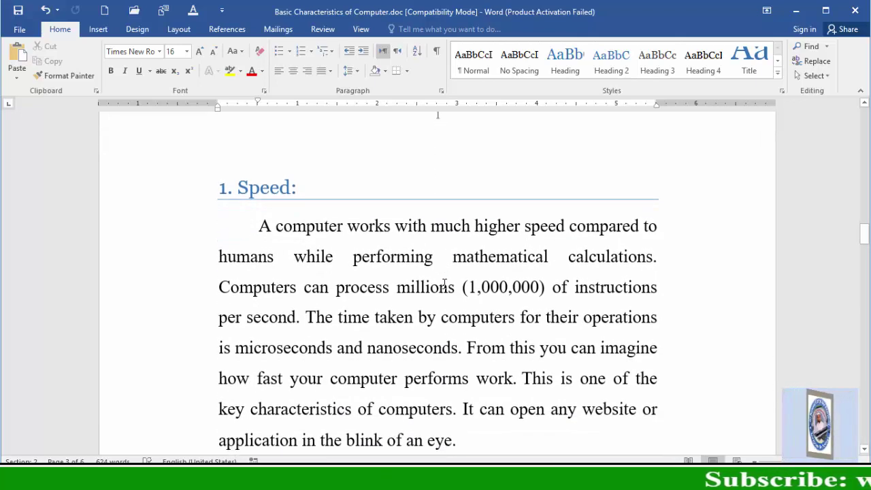
{"action": "scroll", "coordinate": [443, 284], "scroll_direction": "up", "scroll_amount": 2}
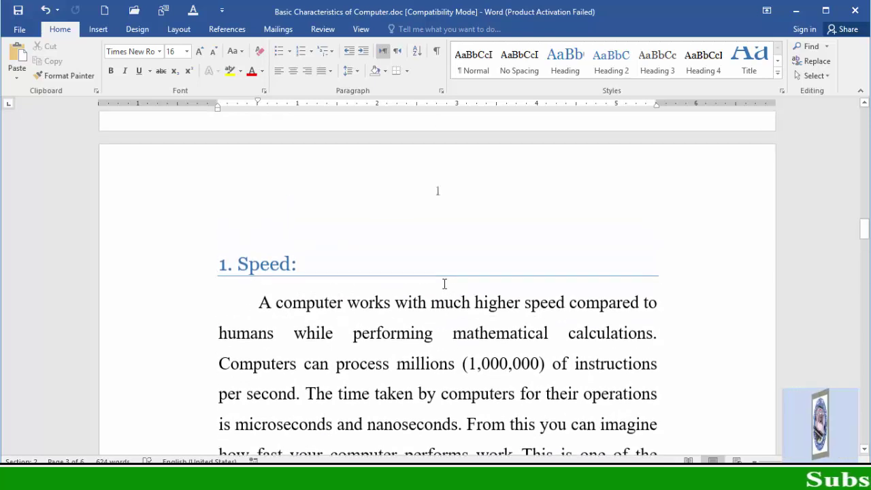
{"action": "scroll", "coordinate": [444, 284], "scroll_direction": "down", "scroll_amount": 2}
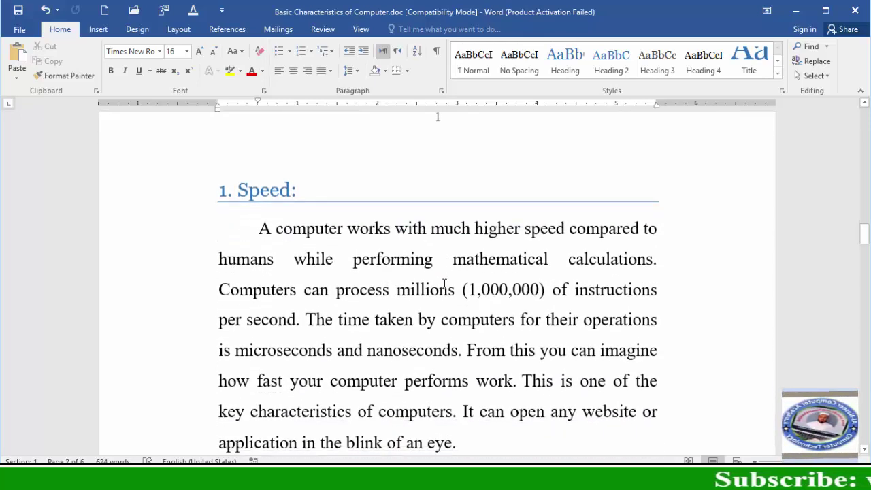
{"action": "scroll", "coordinate": [443, 284], "scroll_direction": "down", "scroll_amount": 1}
{"action": "scroll", "coordinate": [444, 284], "scroll_direction": "up", "scroll_amount": 1}
{"action": "scroll", "coordinate": [443, 284], "scroll_direction": "up", "scroll_amount": 2}
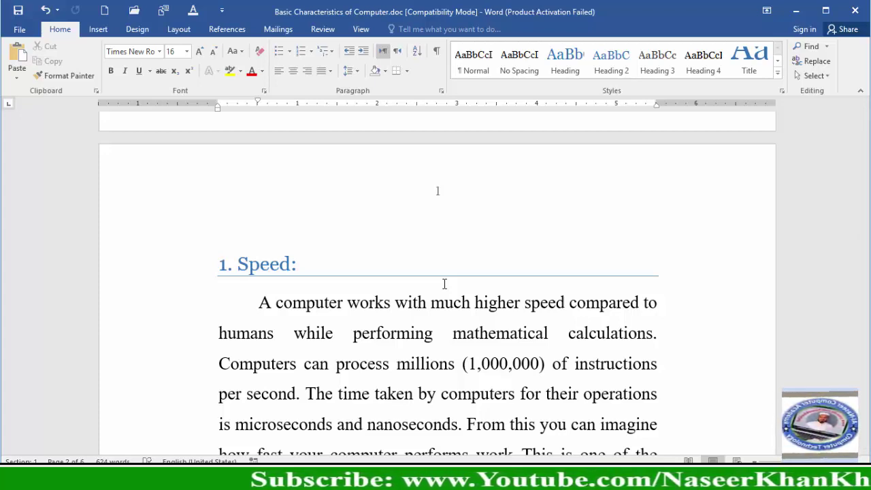
{"action": "scroll", "coordinate": [444, 284], "scroll_direction": "down", "scroll_amount": 1}
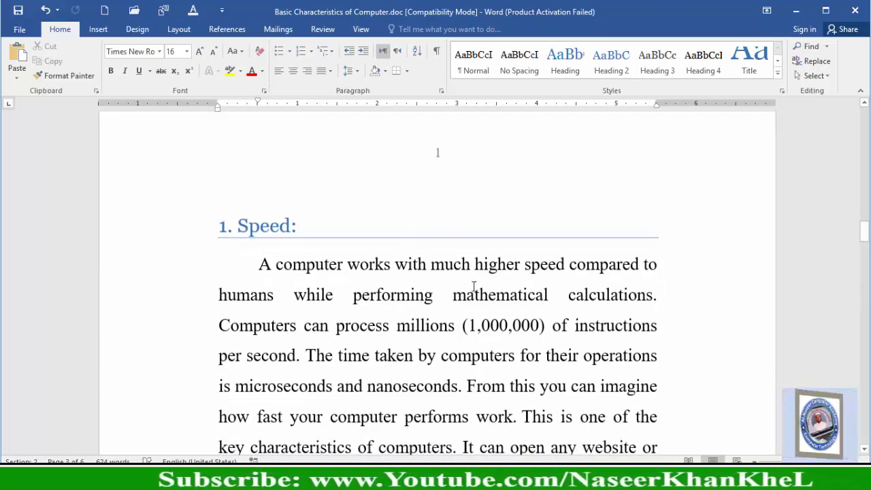